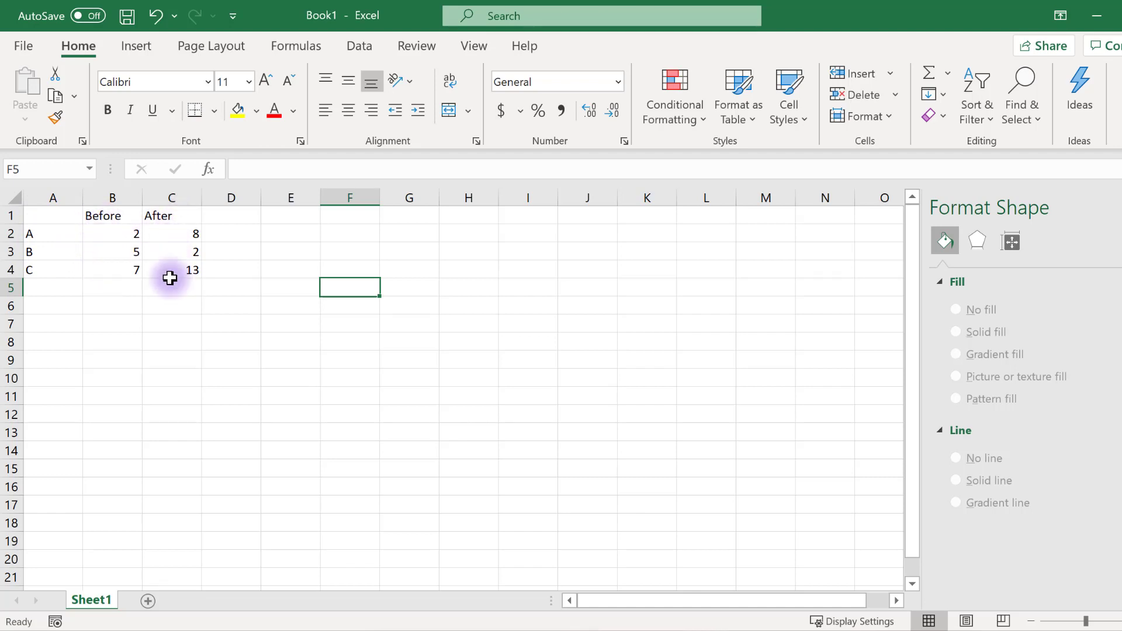
Insert a basic 2-D line chart from the A1:C4 Before/After table.
{"action": "left_click_drag", "start_coordinate": [55, 216], "coordinate": [176, 270]}
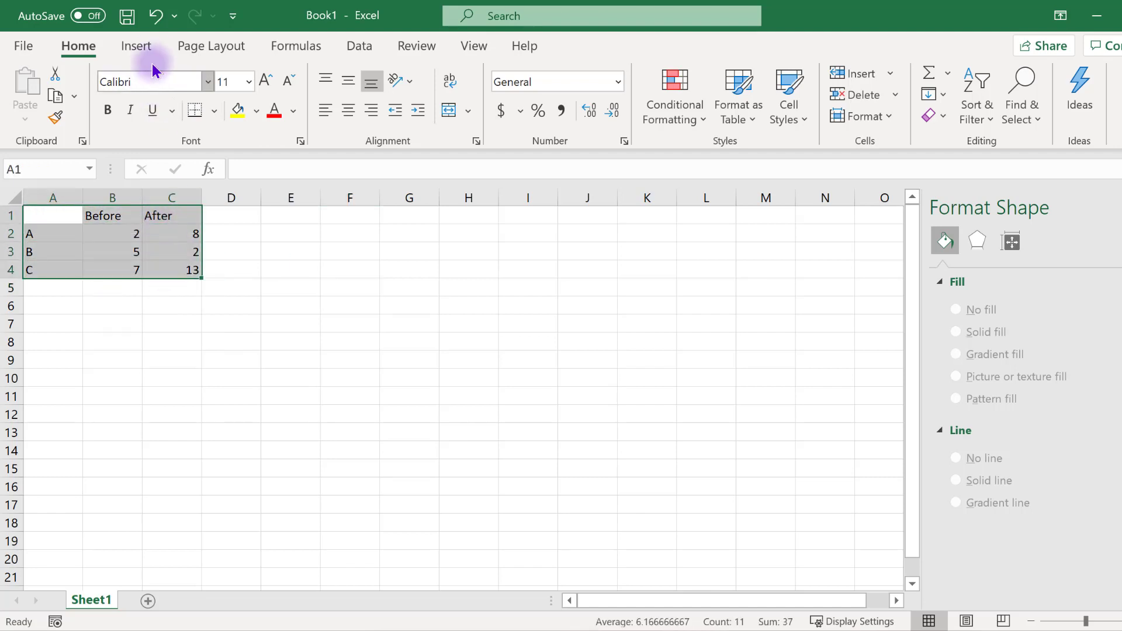
{"action": "left_click", "coordinate": [139, 47]}
{"action": "left_click", "coordinate": [430, 94]}
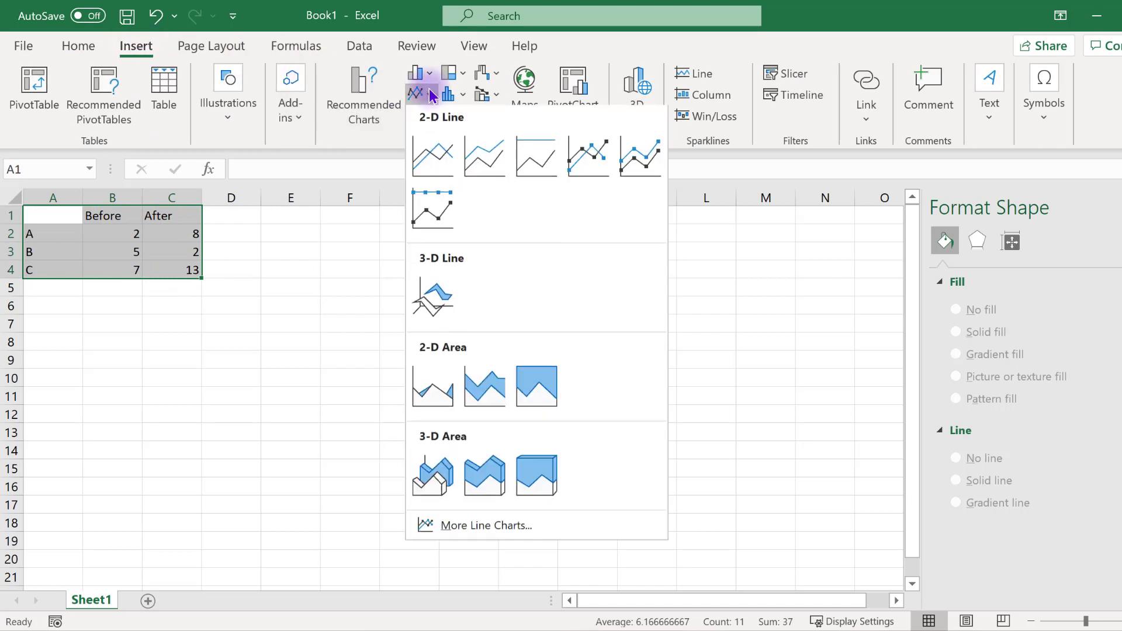
{"action": "left_click", "coordinate": [428, 153]}
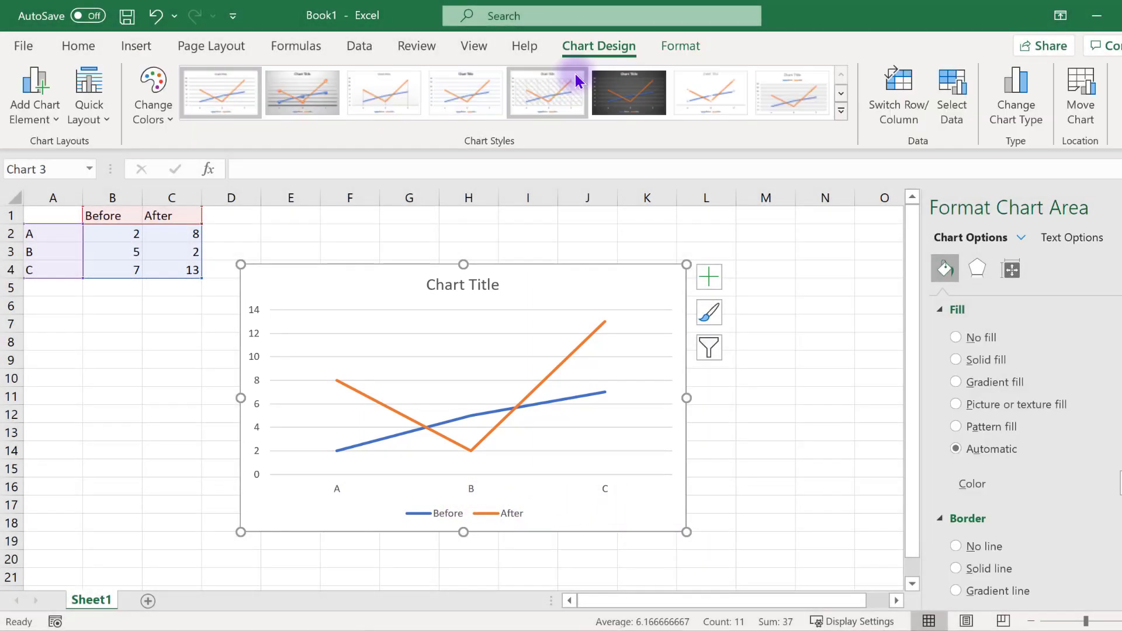
Switch row/column so A, B and C become the chart's series.
{"action": "left_click", "coordinate": [895, 100]}
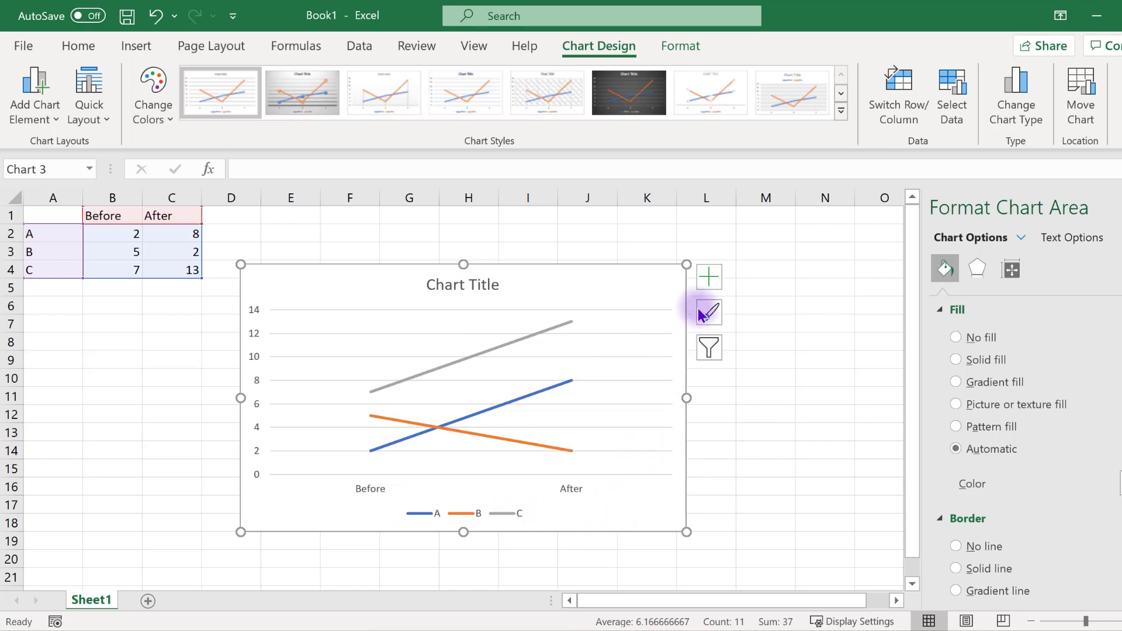
Uncheck Chart Title and Gridlines in the chart elements list.
{"action": "left_click", "coordinate": [707, 276]}
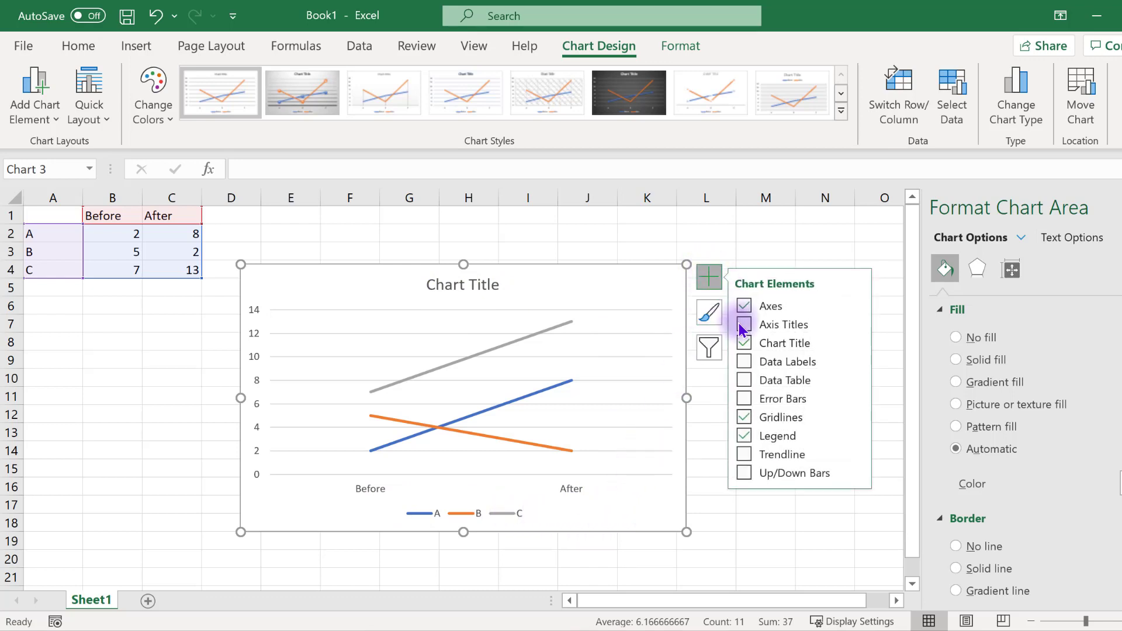
{"action": "left_click", "coordinate": [744, 344]}
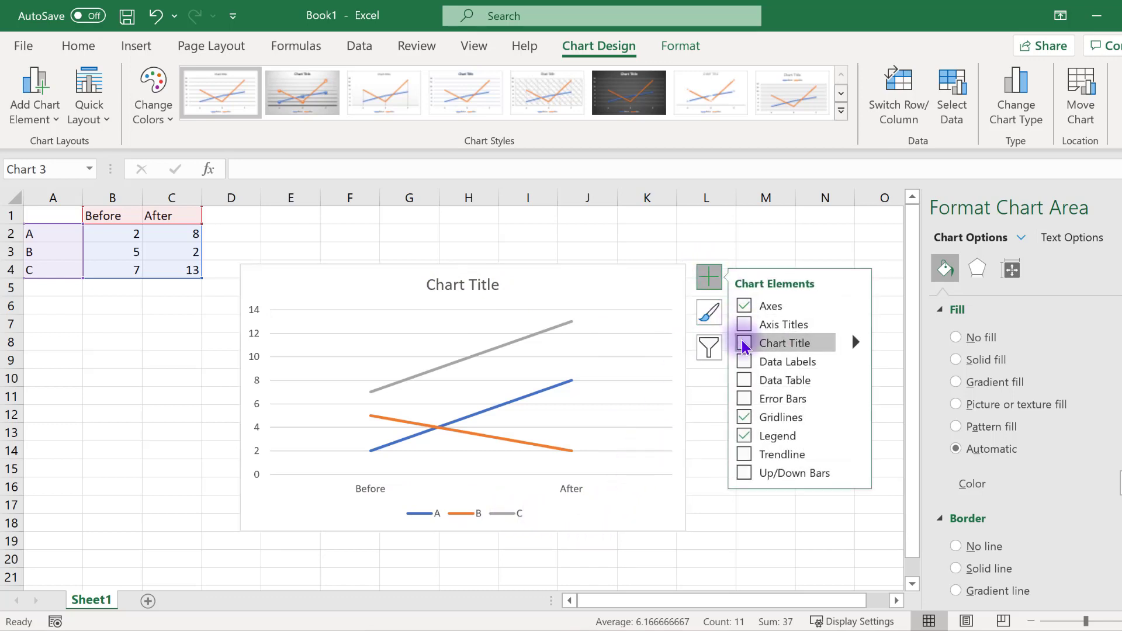
{"action": "left_click", "coordinate": [743, 417]}
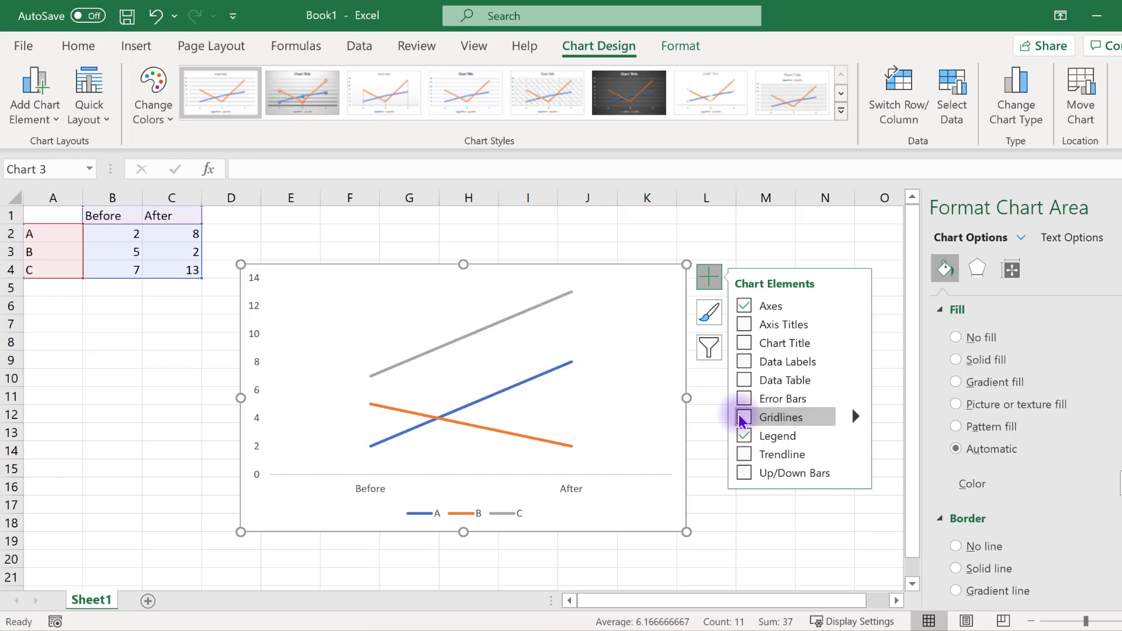
Set the chart legend to None.
{"action": "left_click", "coordinate": [35, 99]}
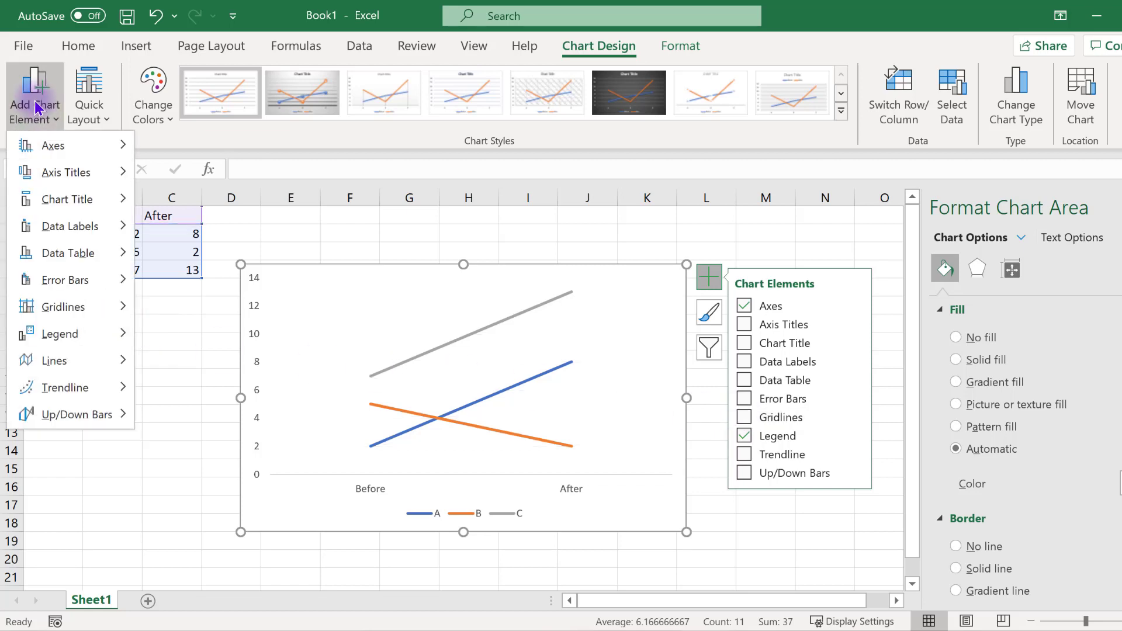
{"action": "left_click", "coordinate": [59, 333]}
{"action": "left_click", "coordinate": [194, 348]}
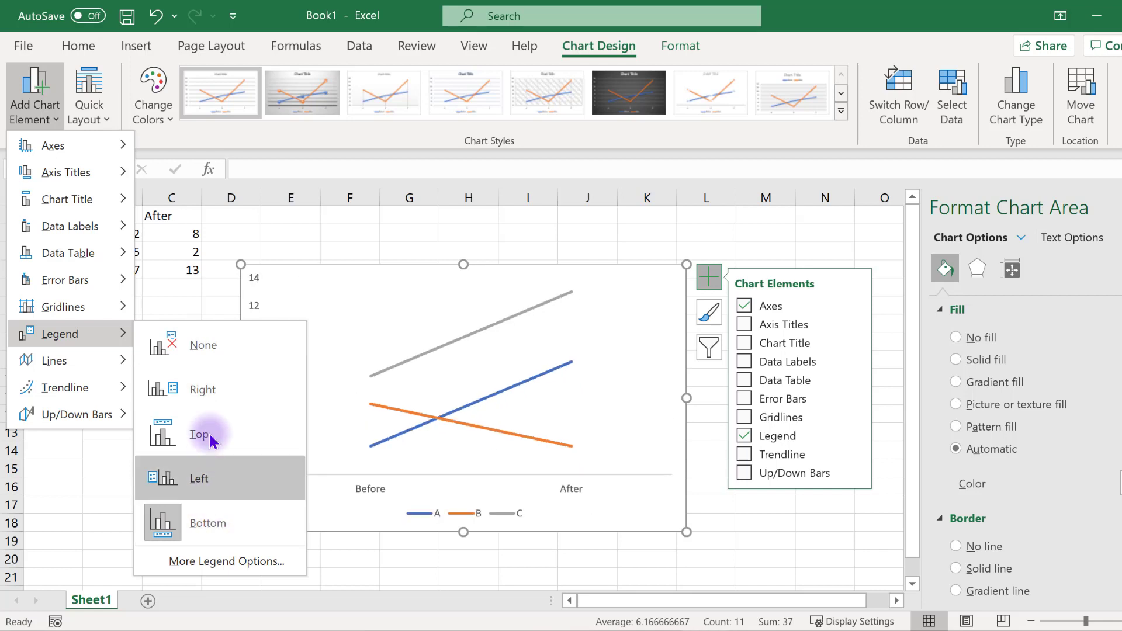
{"action": "left_click", "coordinate": [208, 351]}
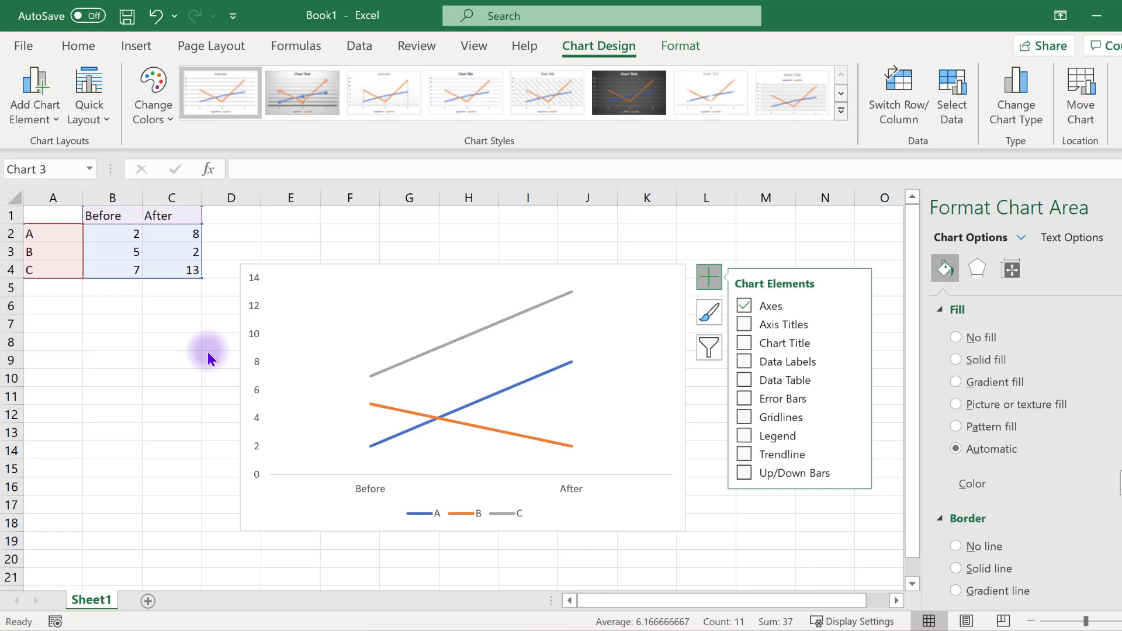
Make the series A line a solid gray line via Format Data Series.
{"action": "left_click", "coordinate": [524, 396]}
{"action": "left_click", "coordinate": [523, 396]}
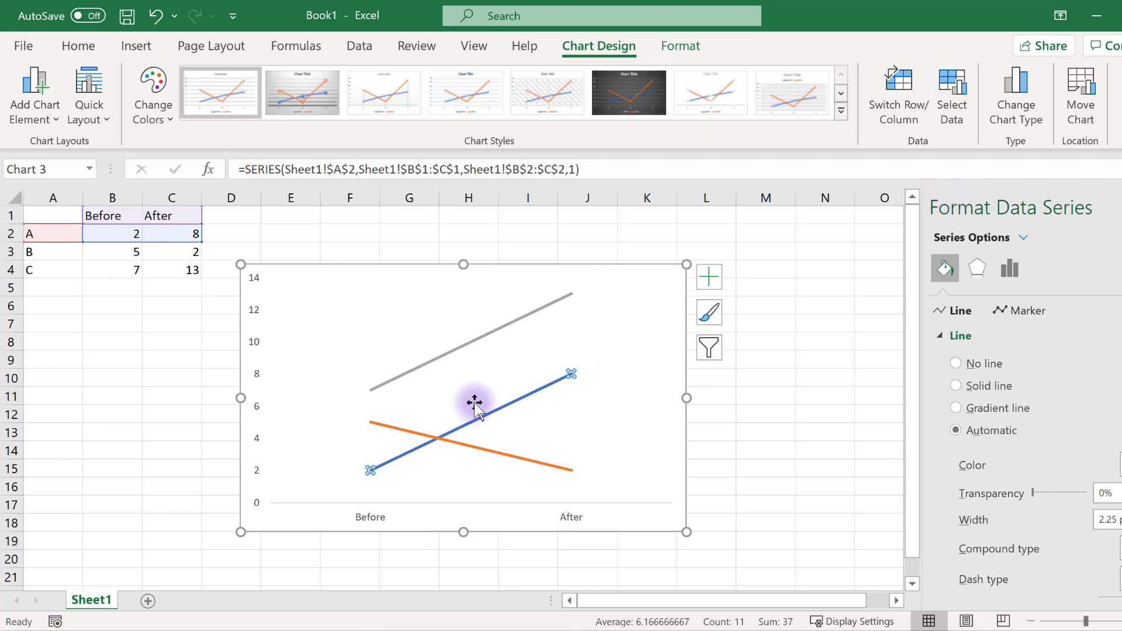
{"action": "right_click", "coordinate": [505, 410]}
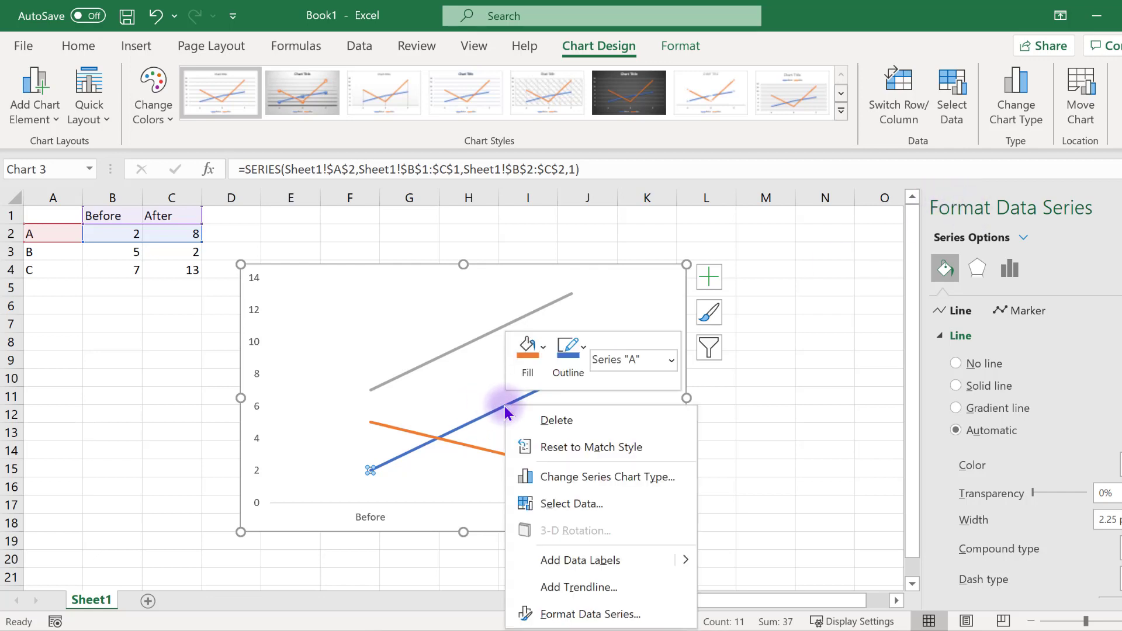
{"action": "left_click", "coordinate": [556, 614]}
{"action": "left_click", "coordinate": [894, 256]}
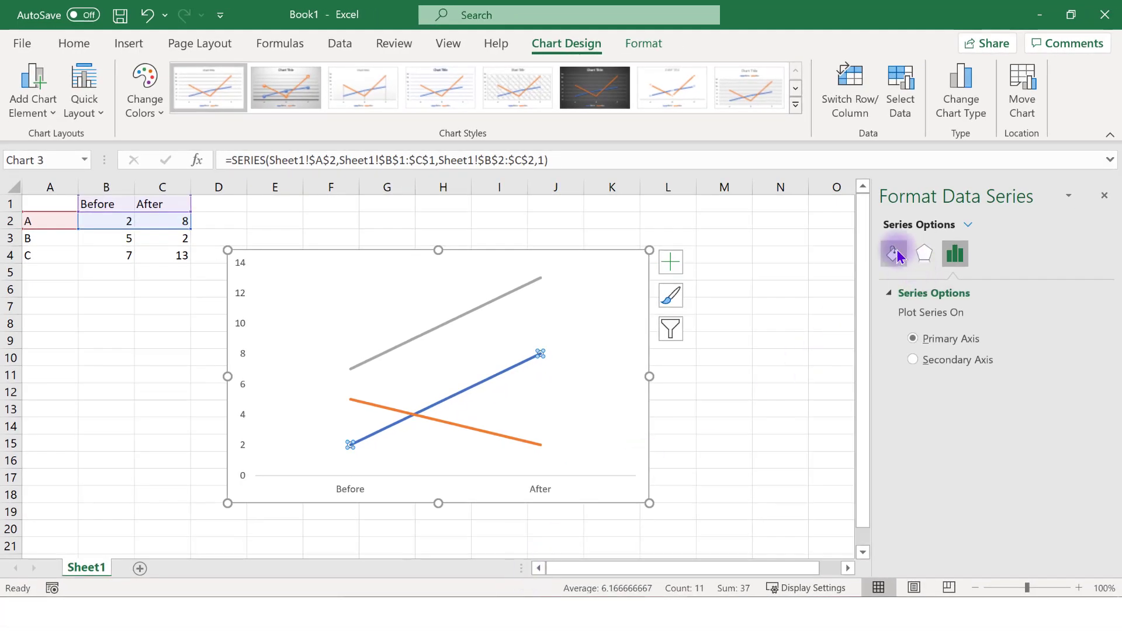
{"action": "left_click", "coordinate": [1089, 444]}
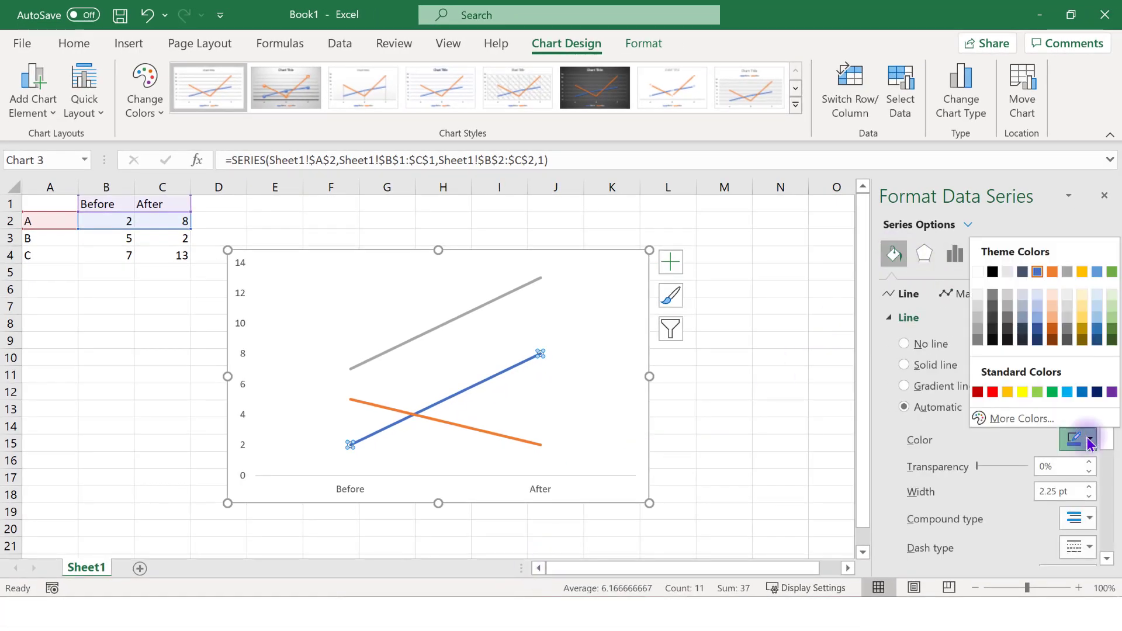
{"action": "left_click", "coordinate": [977, 344]}
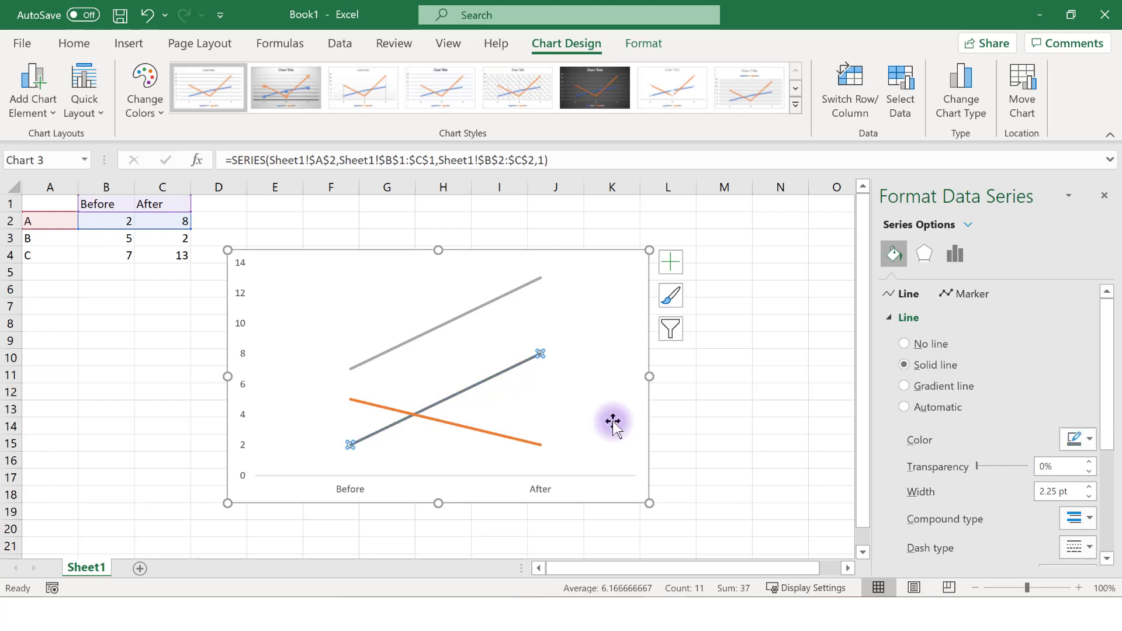
Recolor the series B and series C lines solid gray as well.
{"action": "left_click", "coordinate": [520, 440]}
{"action": "left_click", "coordinate": [1088, 443]}
{"action": "left_click", "coordinate": [1067, 272]}
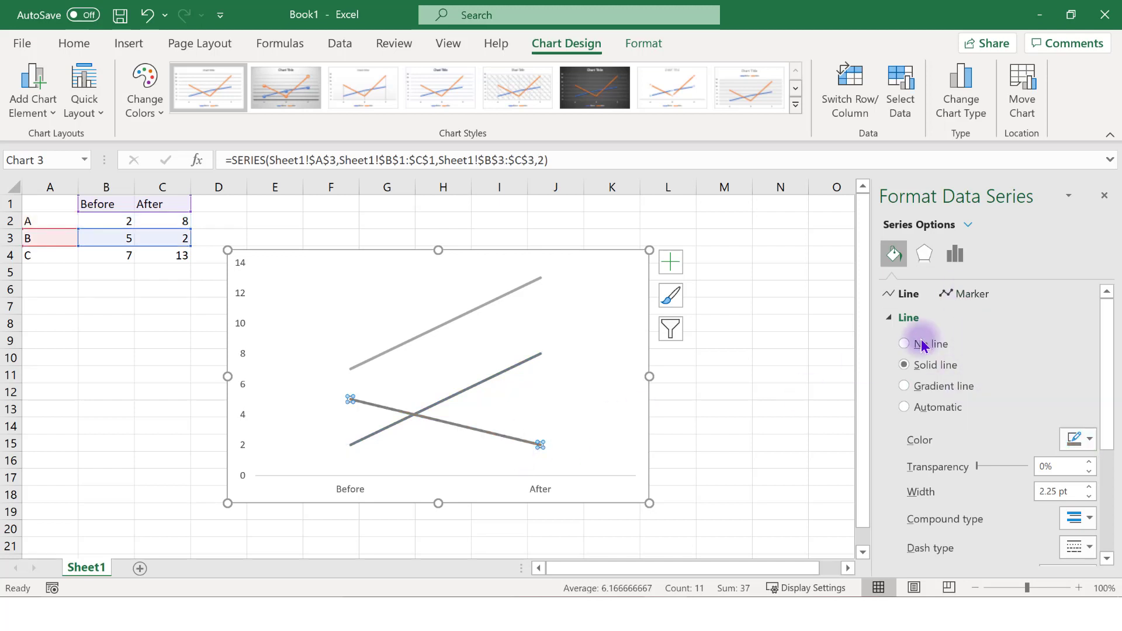
{"action": "left_click", "coordinate": [526, 294]}
{"action": "left_click", "coordinate": [540, 279]}
{"action": "left_click", "coordinate": [1089, 442]}
{"action": "left_click", "coordinate": [973, 367]}
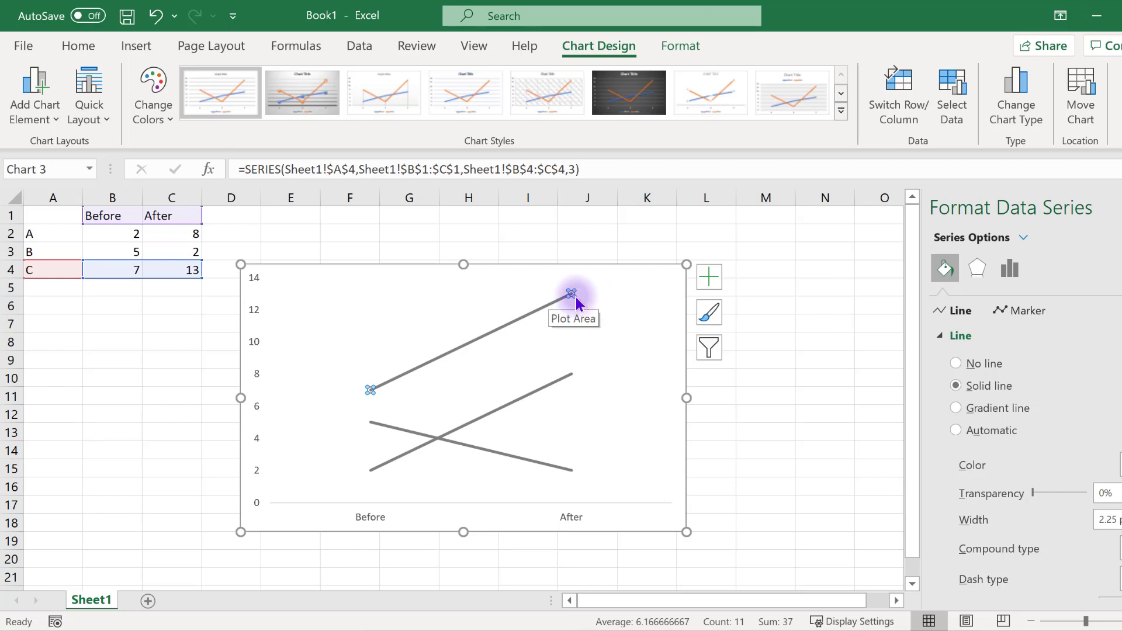
Give series C built-in circle markers.
{"action": "left_click", "coordinate": [1029, 310]}
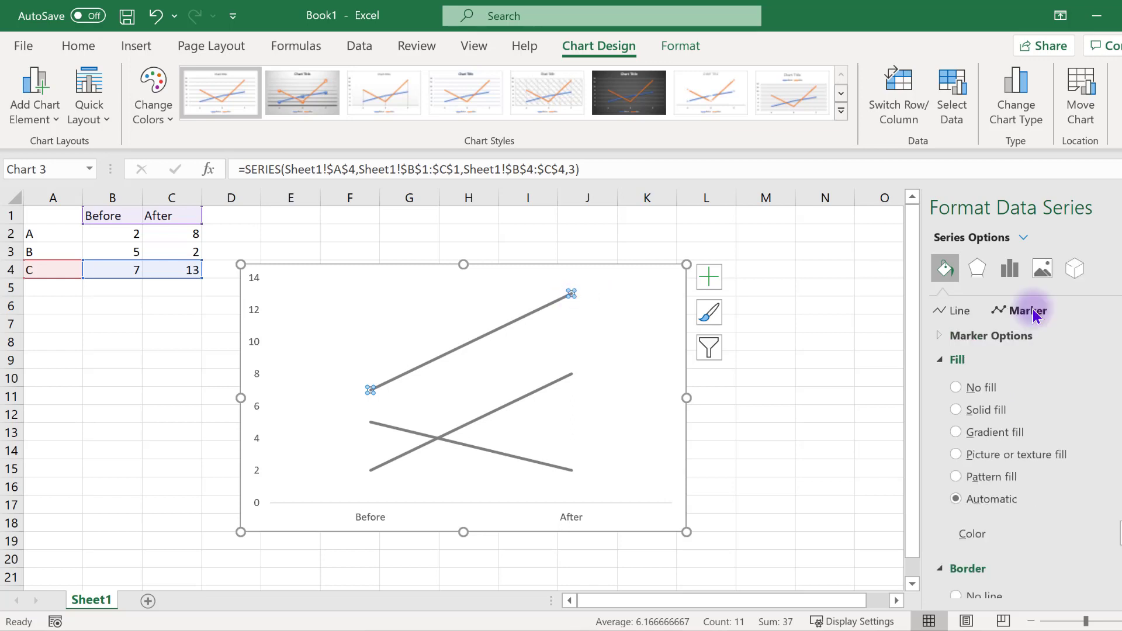
{"action": "left_click", "coordinate": [941, 334]}
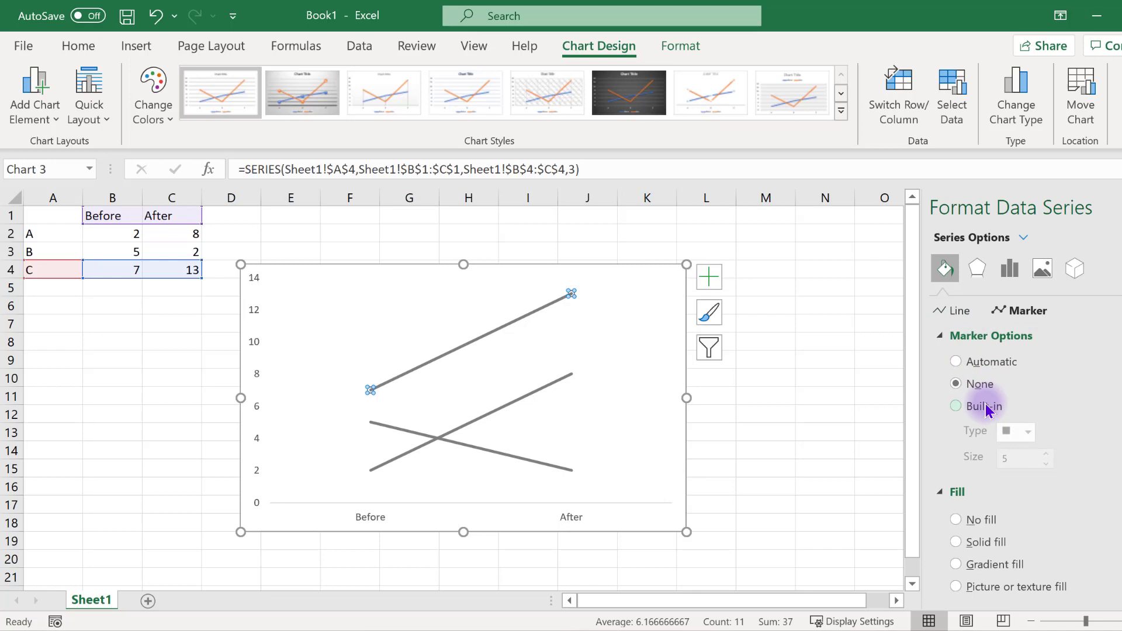
{"action": "left_click", "coordinate": [985, 407]}
{"action": "left_click", "coordinate": [1028, 433]}
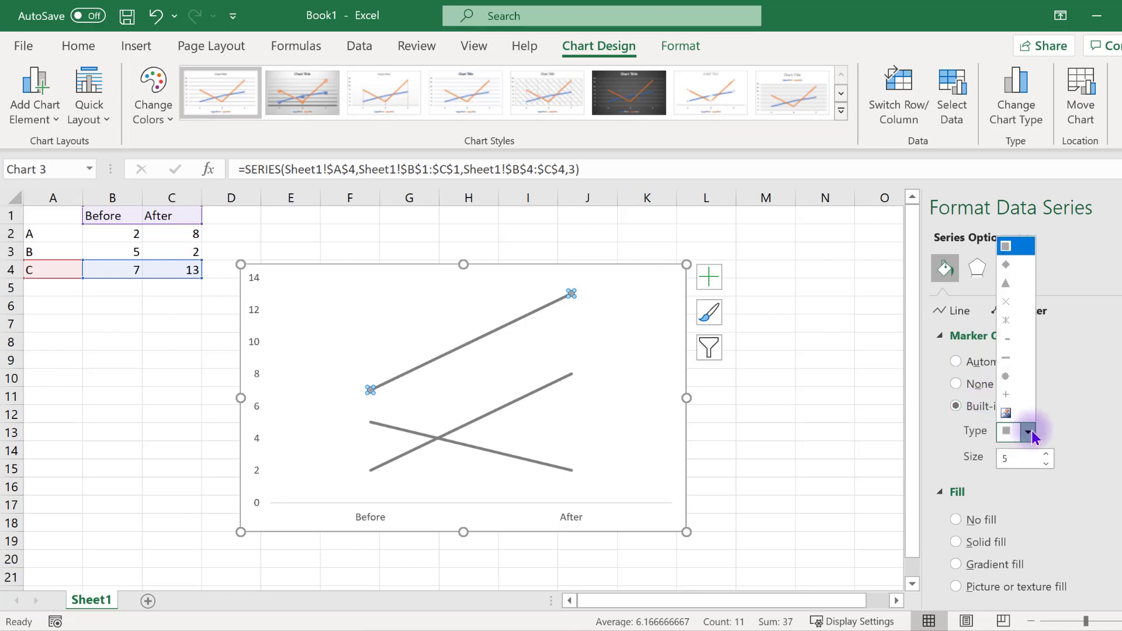
{"action": "left_click", "coordinate": [1024, 377]}
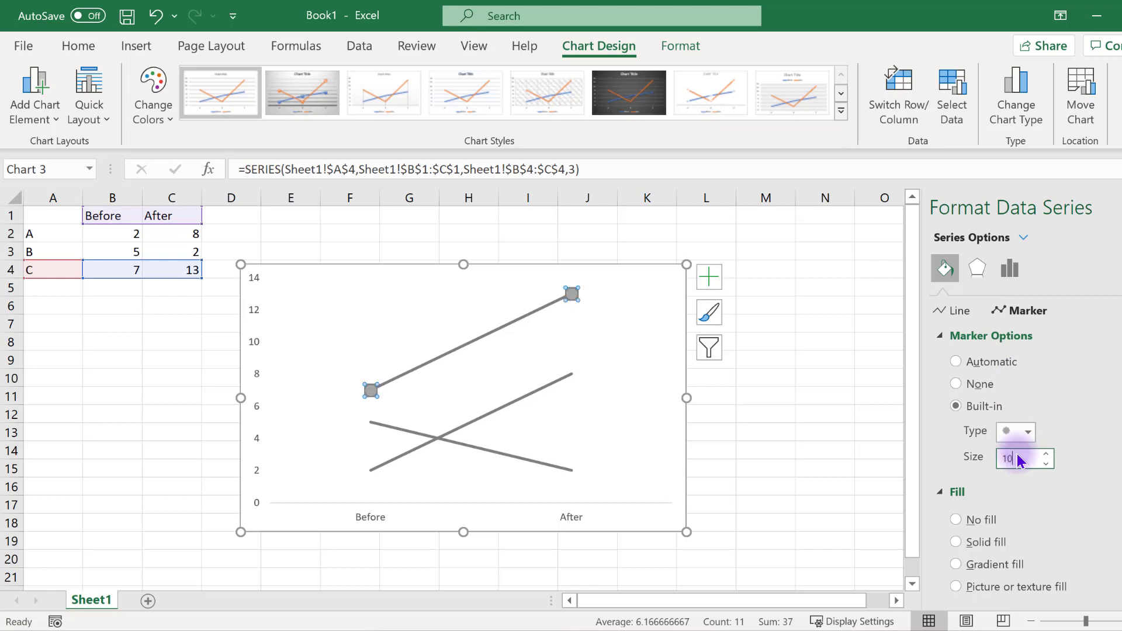
Fill series C's markers dark gray and remove their border.
{"action": "scroll", "coordinate": [959, 491], "scroll_direction": "down", "scroll_amount": 3}
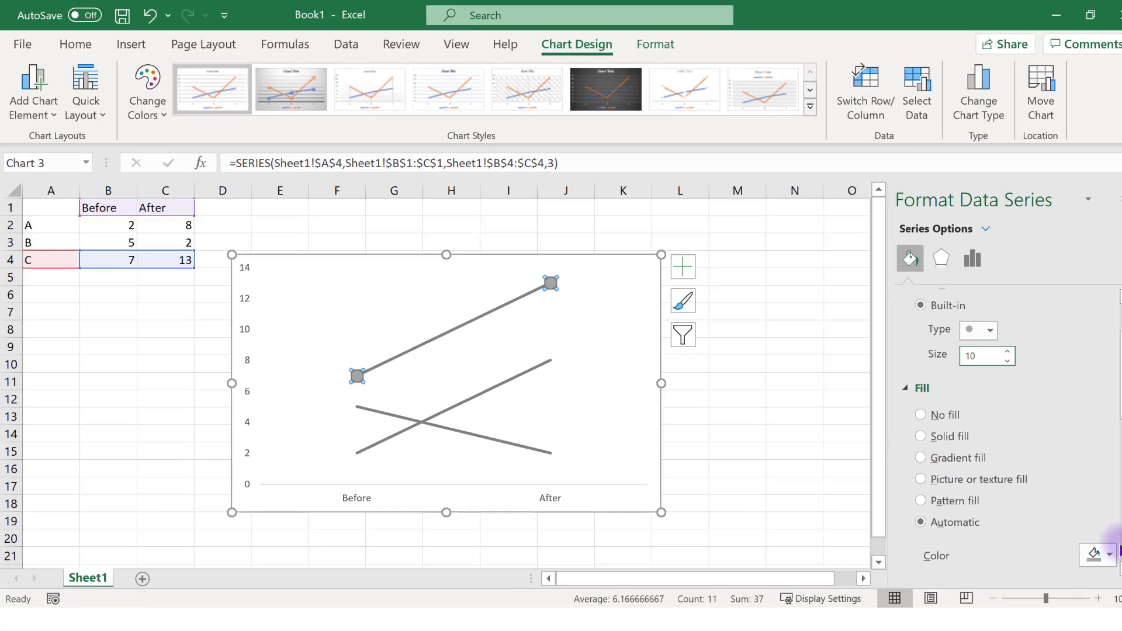
{"action": "left_click", "coordinate": [1108, 554]}
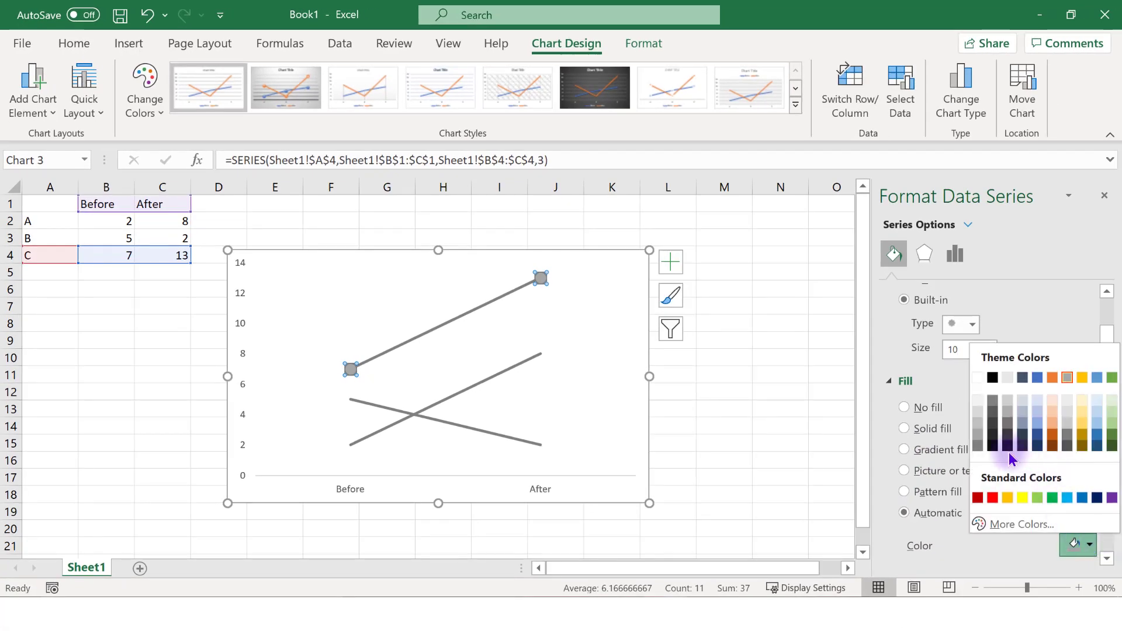
{"action": "left_click", "coordinate": [992, 447]}
{"action": "scroll", "coordinate": [982, 447], "scroll_direction": "down", "scroll_amount": 3}
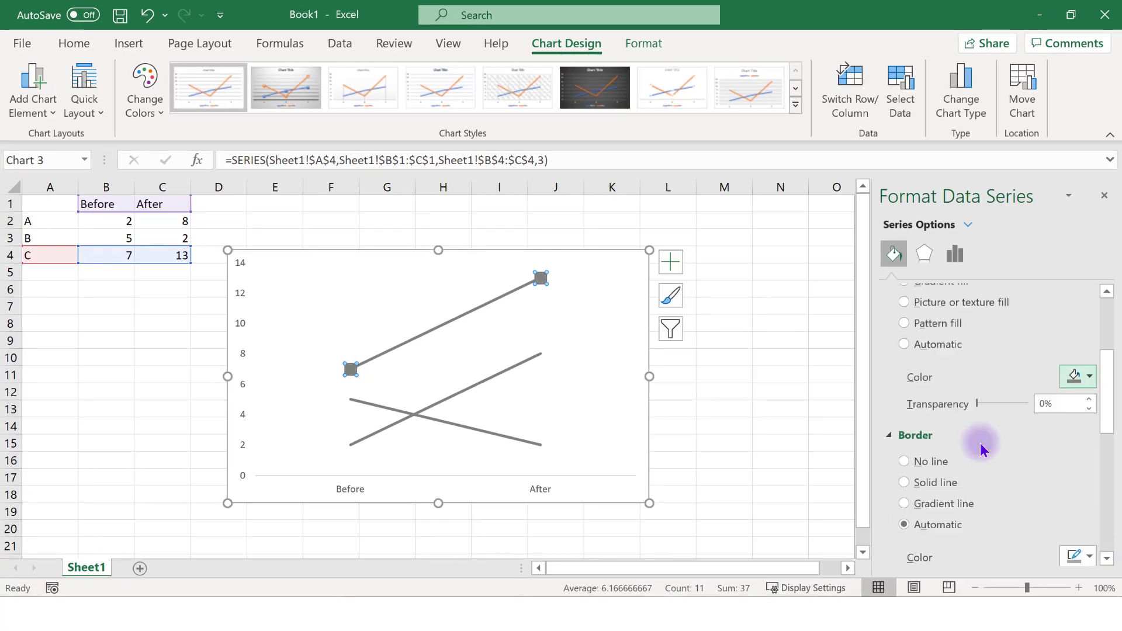
{"action": "scroll", "coordinate": [982, 447], "scroll_direction": "down", "scroll_amount": 1}
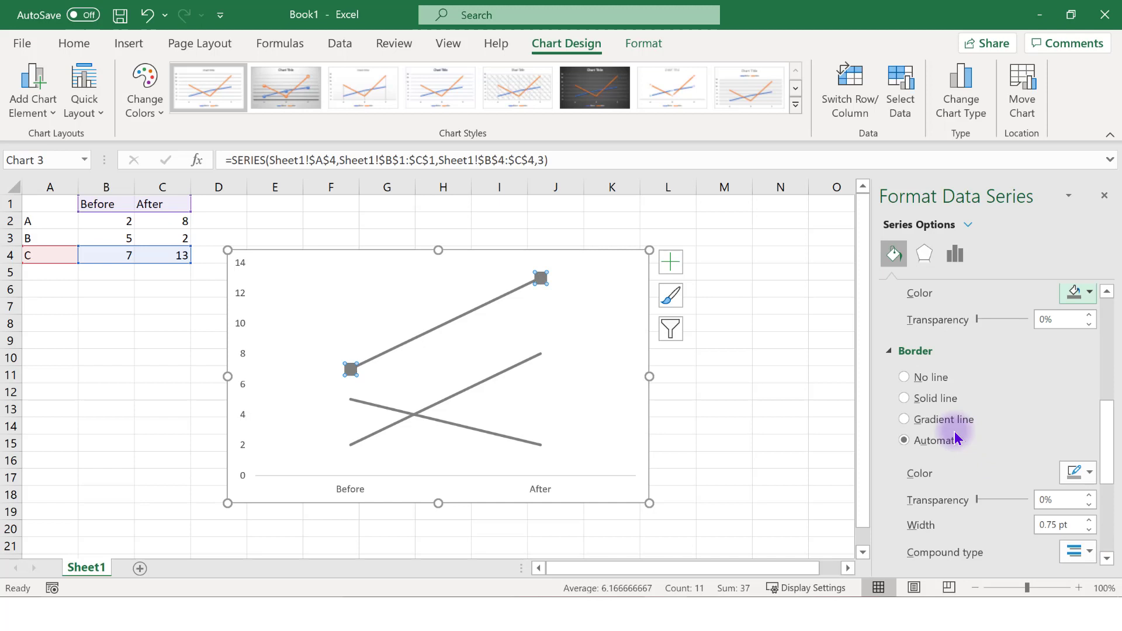
{"action": "left_click", "coordinate": [929, 379]}
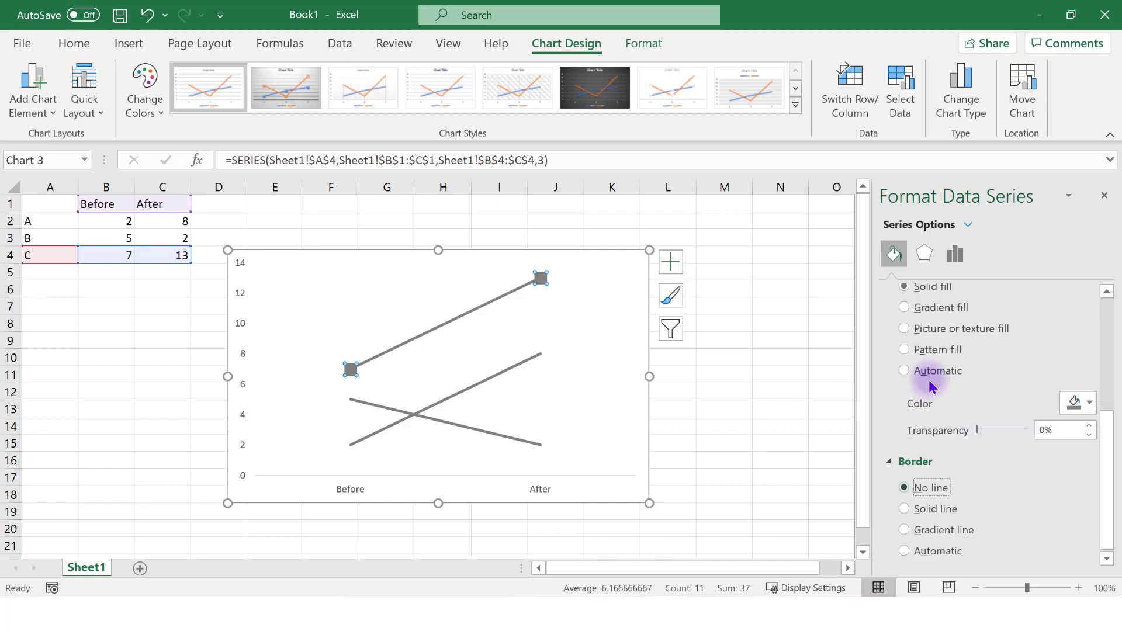
Turn on built-in markers for series A, set their size and fill dark gray.
{"action": "left_click", "coordinate": [536, 354]}
{"action": "left_click", "coordinate": [949, 405]}
{"action": "left_click", "coordinate": [950, 335]}
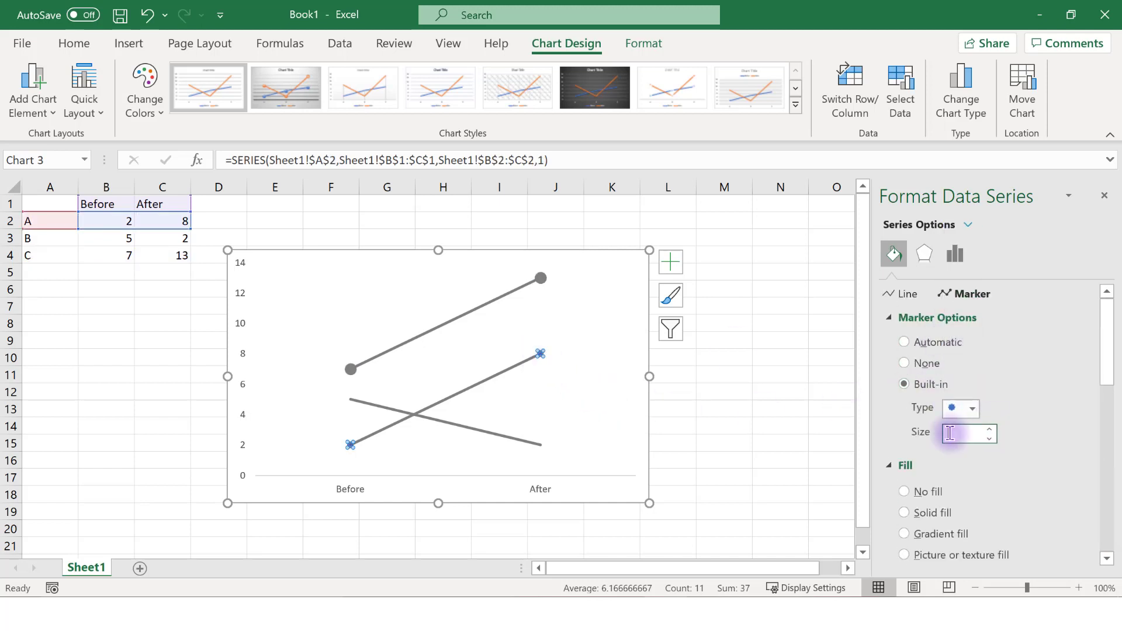
{"action": "scroll", "coordinate": [1028, 427], "scroll_direction": "down", "scroll_amount": 3}
{"action": "left_click", "coordinate": [1081, 377]}
{"action": "left_click", "coordinate": [988, 495]}
Give series B matching circle markers with size set and solid gray fill.
{"action": "left_click", "coordinate": [450, 423]}
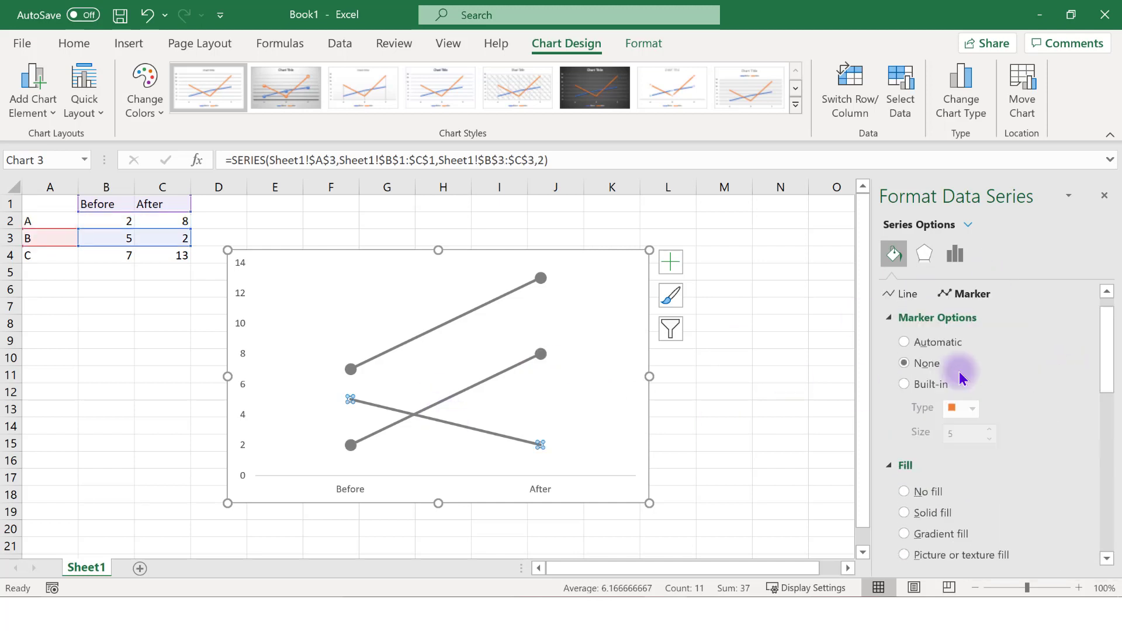
{"action": "left_click", "coordinate": [904, 383]}
{"action": "scroll", "coordinate": [1002, 379], "scroll_direction": "down", "scroll_amount": 3}
{"action": "left_click", "coordinate": [1081, 377]}
{"action": "left_click", "coordinate": [987, 495]}
{"action": "scroll", "coordinate": [994, 409], "scroll_direction": "up", "scroll_amount": 3}
{"action": "left_click", "coordinate": [961, 408]}
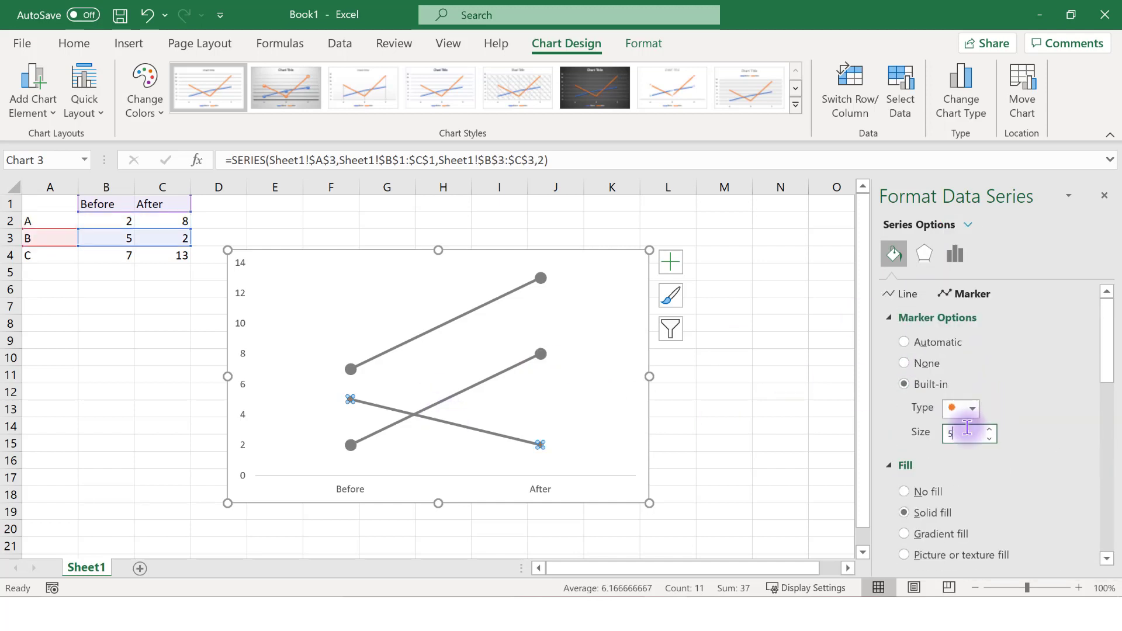
{"action": "left_click", "coordinate": [951, 334]}
{"action": "scroll", "coordinate": [1028, 485], "scroll_direction": "down", "scroll_amount": 3}
{"action": "left_click", "coordinate": [546, 321]}
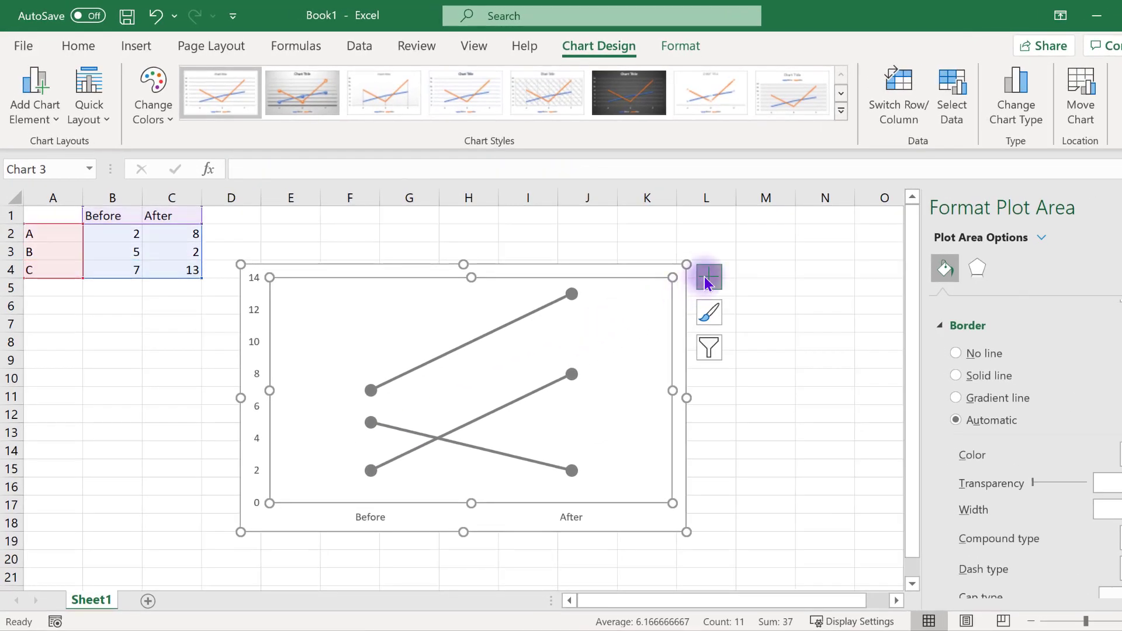
Turn on data labels and add the series name to series C's Before label (7).
{"action": "left_click", "coordinate": [707, 279]}
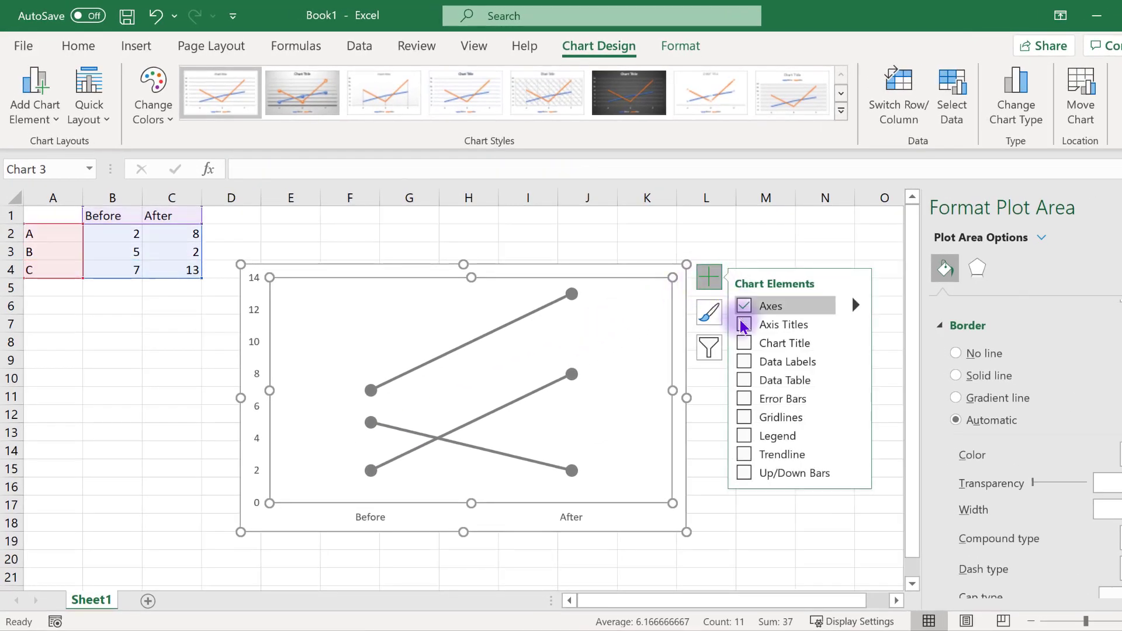
{"action": "left_click", "coordinate": [744, 362]}
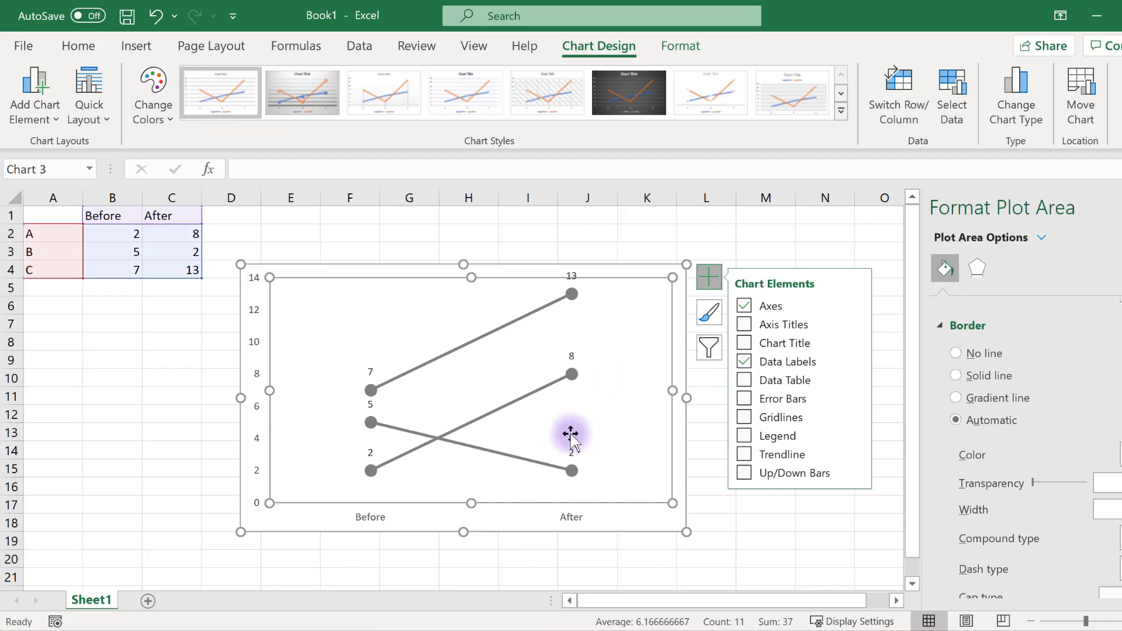
{"action": "left_click", "coordinate": [369, 369]}
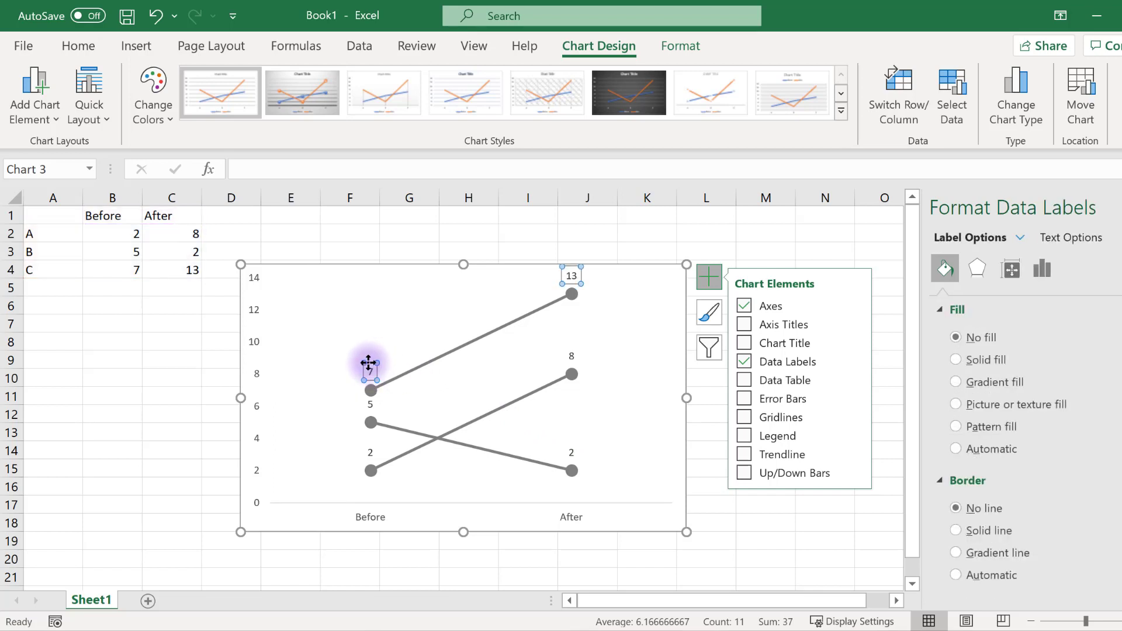
{"action": "left_click", "coordinate": [369, 366]}
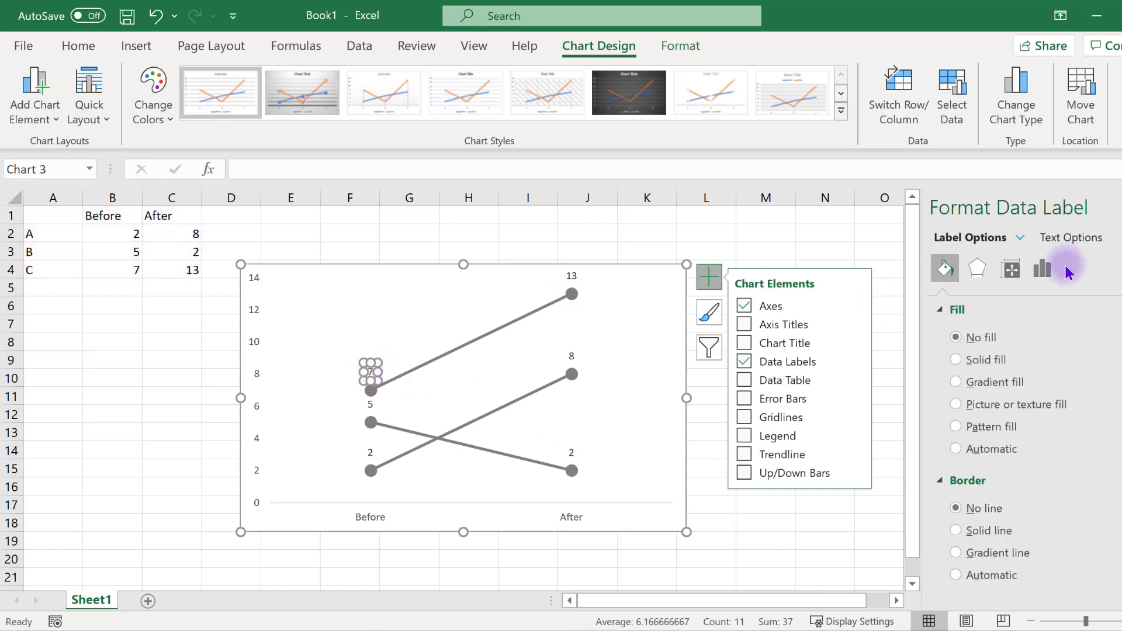
{"action": "left_click", "coordinate": [1043, 268]}
{"action": "left_click", "coordinate": [1010, 306]}
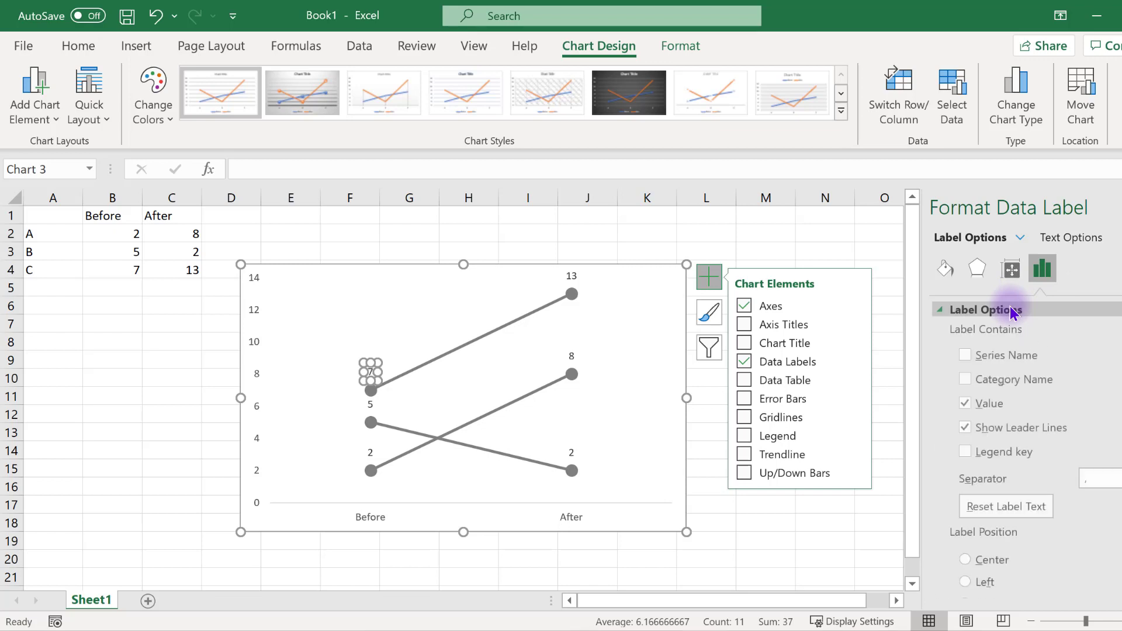
{"action": "left_click", "coordinate": [1002, 361]}
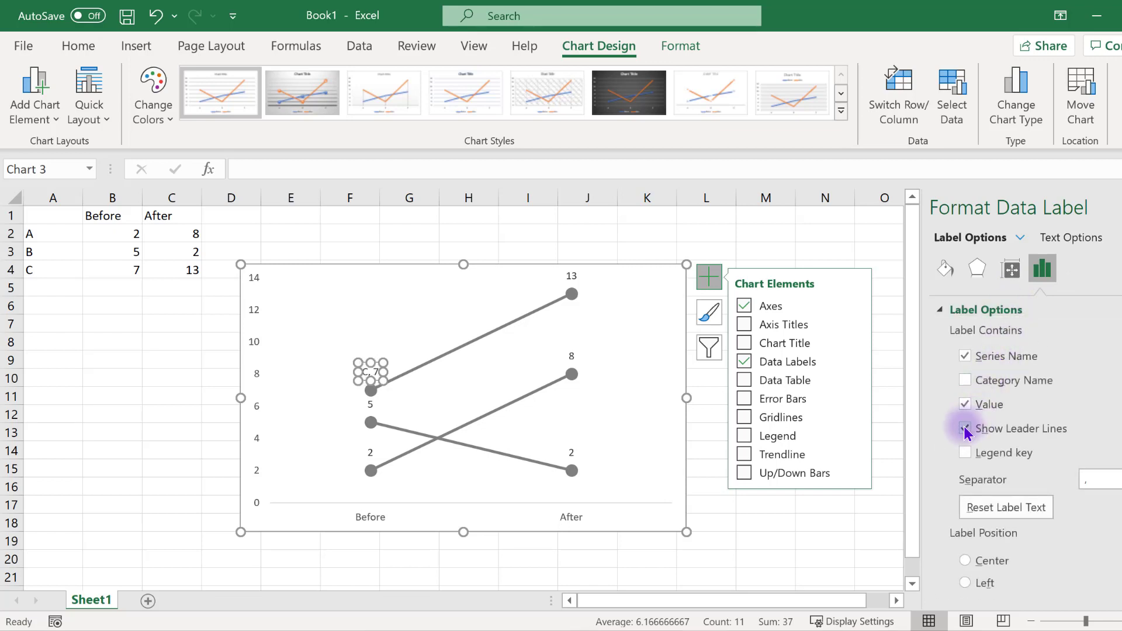
Add series names and hide leader lines on the B (5) and A (2) Before labels.
{"action": "left_click", "coordinate": [370, 403]}
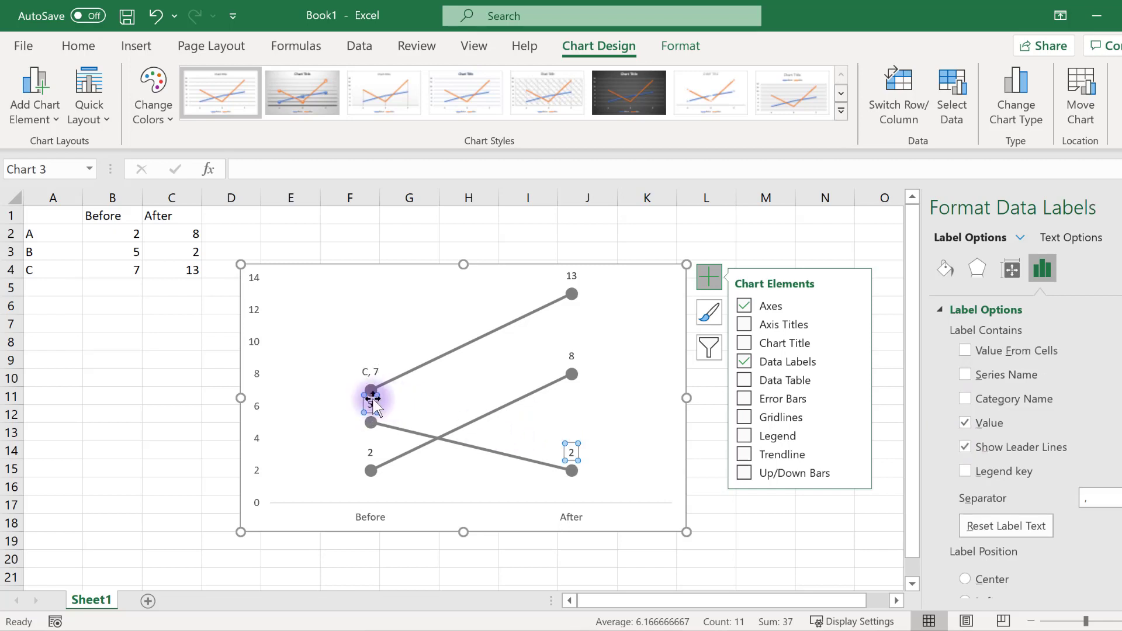
{"action": "left_click", "coordinate": [370, 404]}
{"action": "left_click", "coordinate": [994, 355]}
{"action": "left_click", "coordinate": [985, 427]}
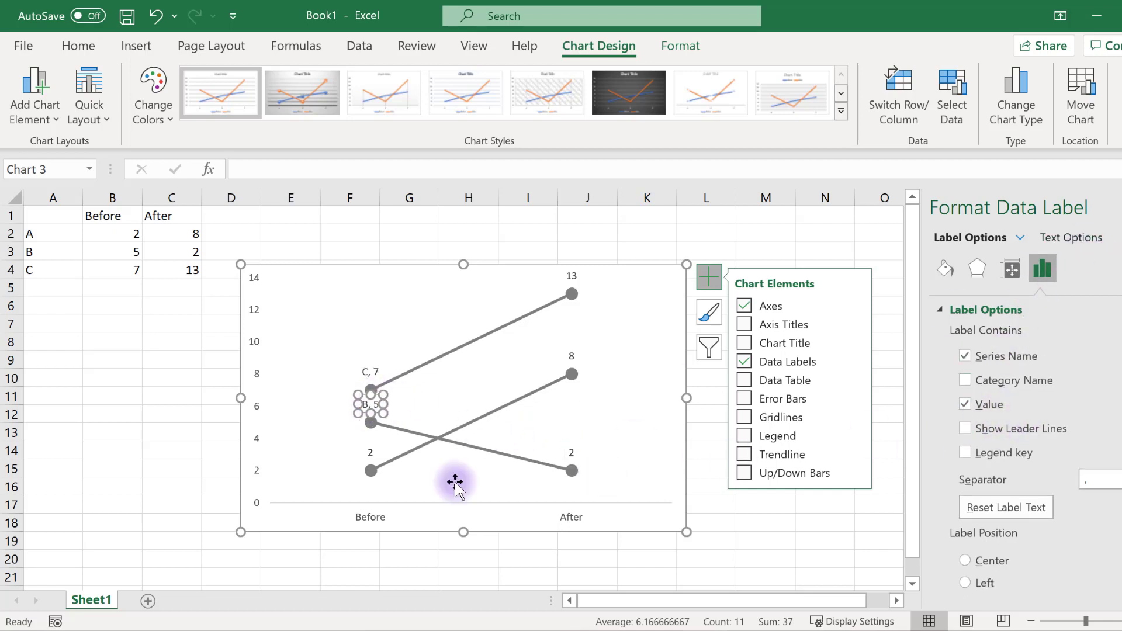
{"action": "left_click", "coordinate": [371, 451]}
{"action": "left_click", "coordinate": [370, 452]}
{"action": "left_click", "coordinate": [965, 356]}
{"action": "left_click", "coordinate": [964, 428]}
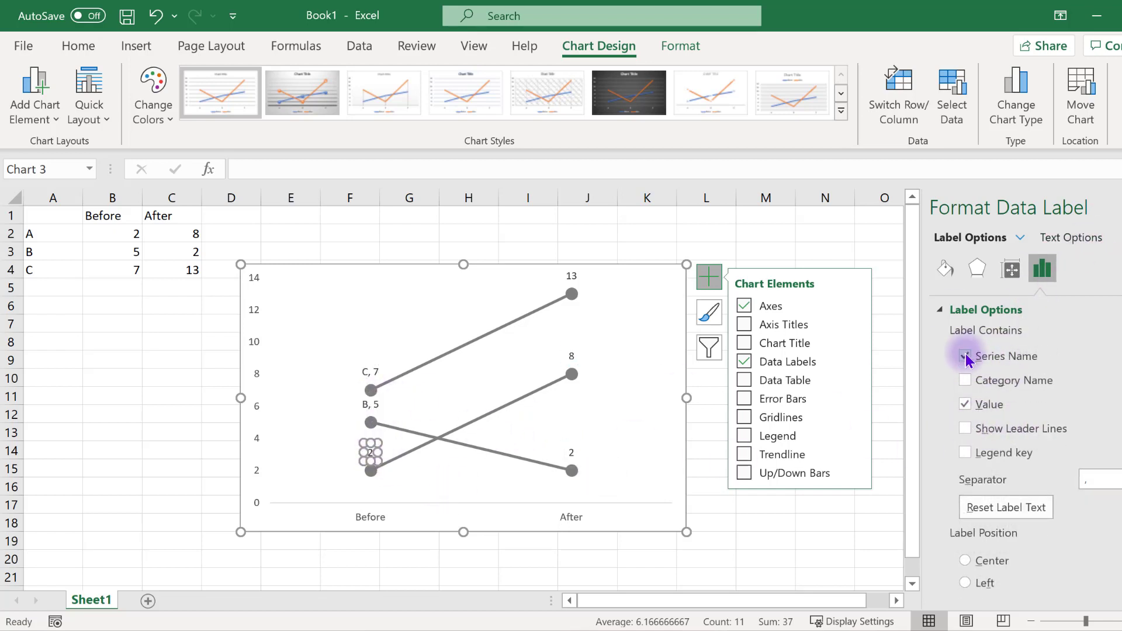
Drag the A, 2, B, 5 and C, 7 labels left of their Before points.
{"action": "left_click", "coordinate": [606, 392]}
{"action": "left_click", "coordinate": [371, 451]}
{"action": "left_click_drag", "start_coordinate": [371, 451], "coordinate": [343, 450]}
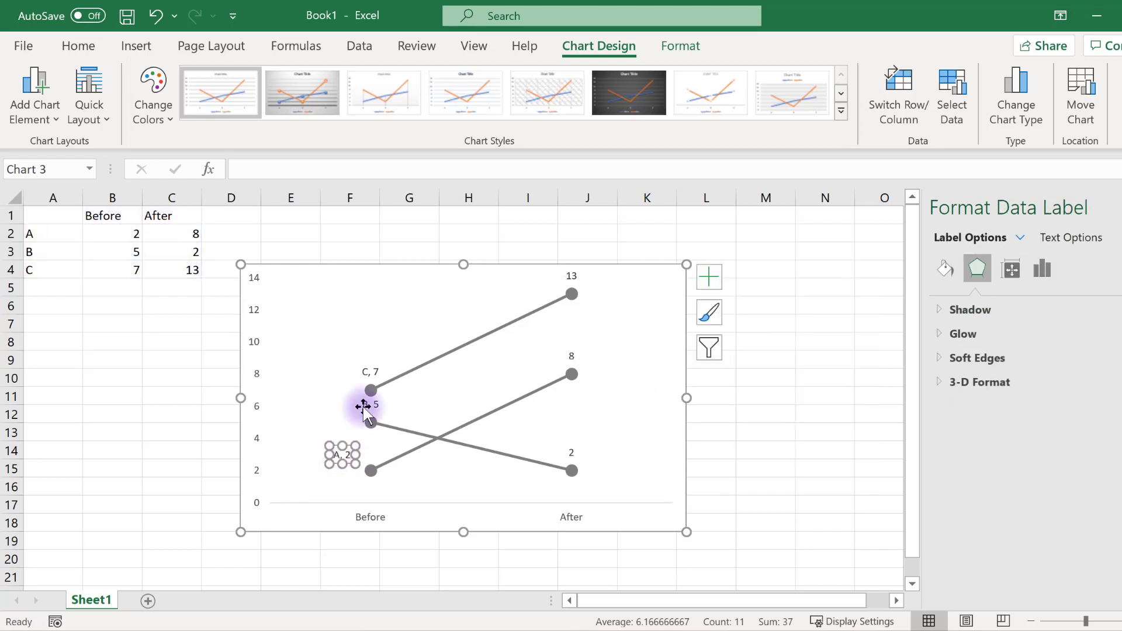
{"action": "left_click_drag", "start_coordinate": [370, 403], "coordinate": [332, 411]}
{"action": "left_click_drag", "start_coordinate": [334, 454], "coordinate": [333, 476]}
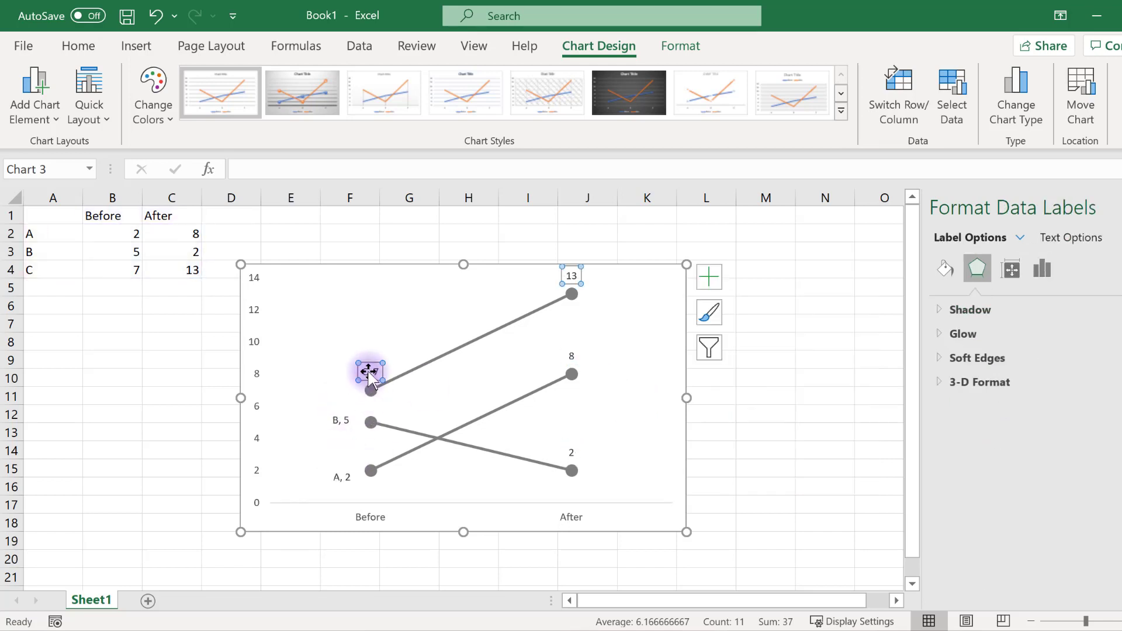
{"action": "left_click_drag", "start_coordinate": [371, 371], "coordinate": [345, 380]}
Delete the chart's vertical value axis with the Delete key.
{"action": "left_click", "coordinate": [458, 381]}
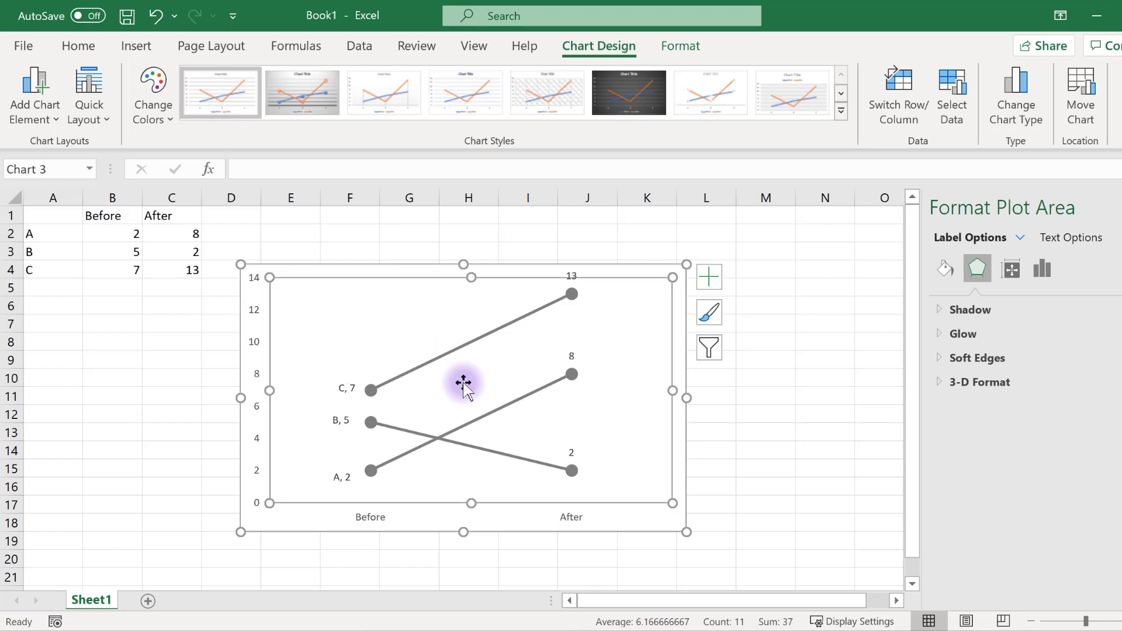
{"action": "left_click", "coordinate": [255, 346]}
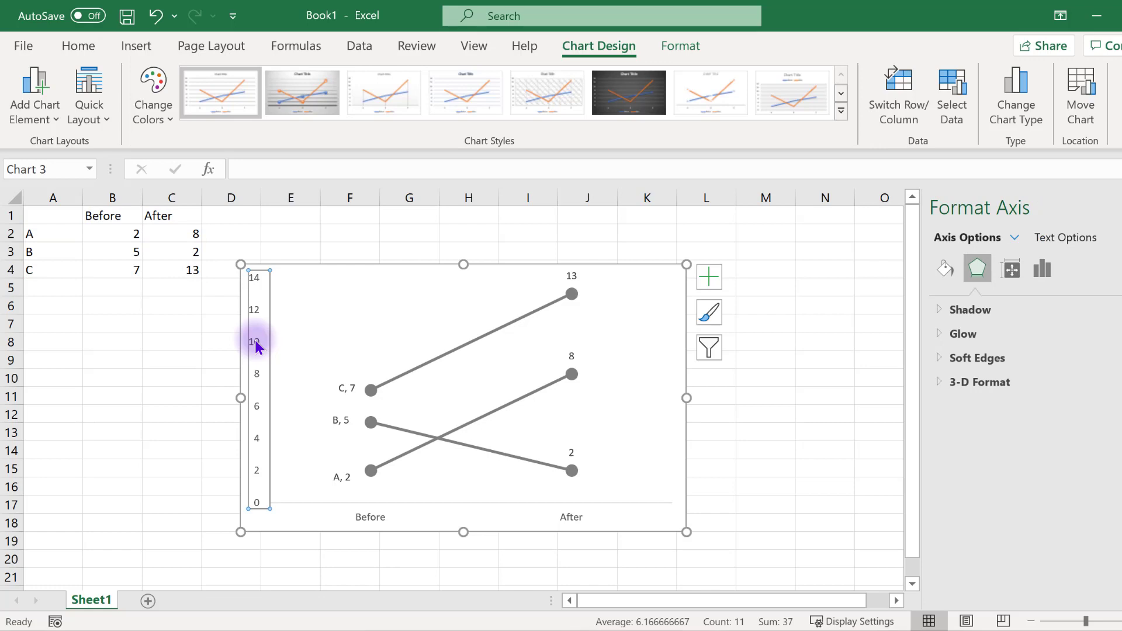
{"action": "key", "text": "Delete"}
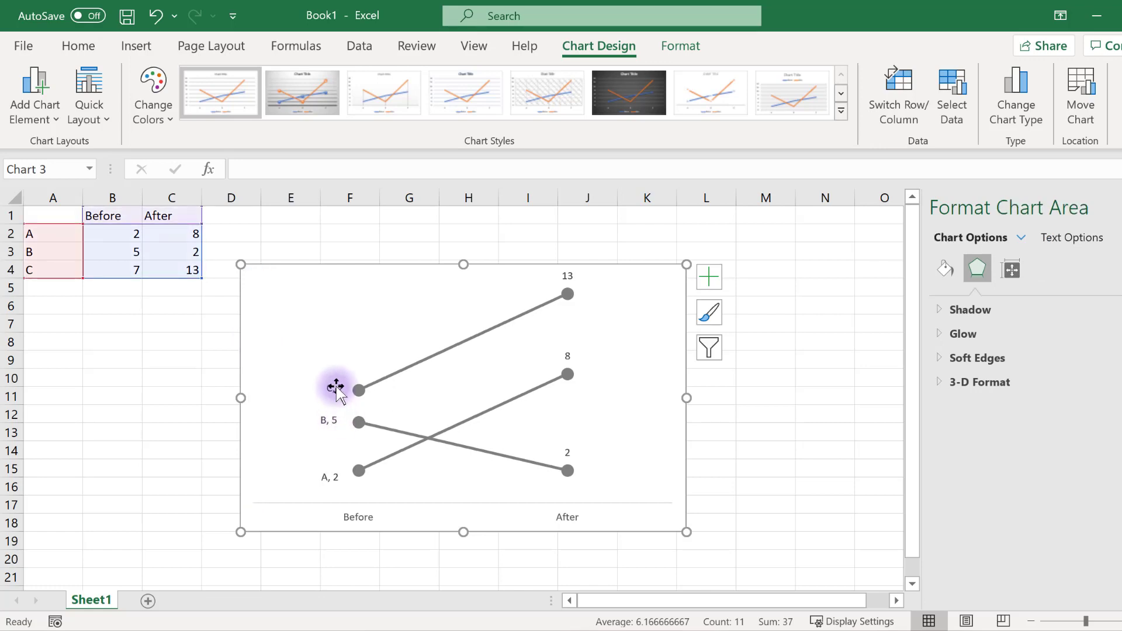
Set the whole chart's text to Arial and enlarge it to 12 pt.
{"action": "left_click", "coordinate": [384, 334]}
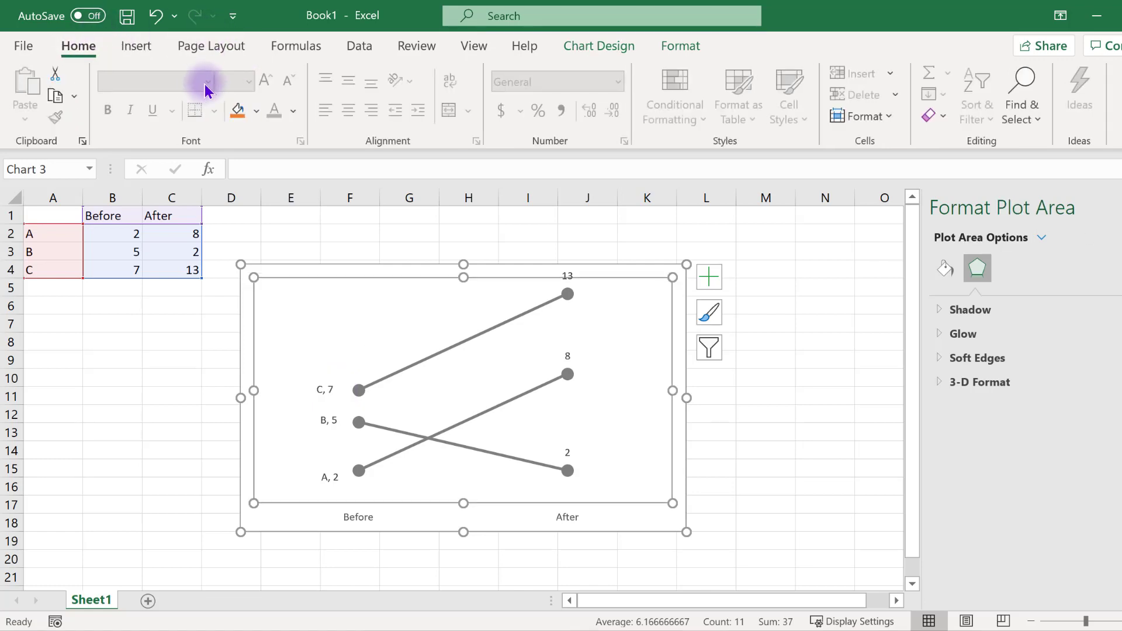
{"action": "left_click", "coordinate": [291, 270]}
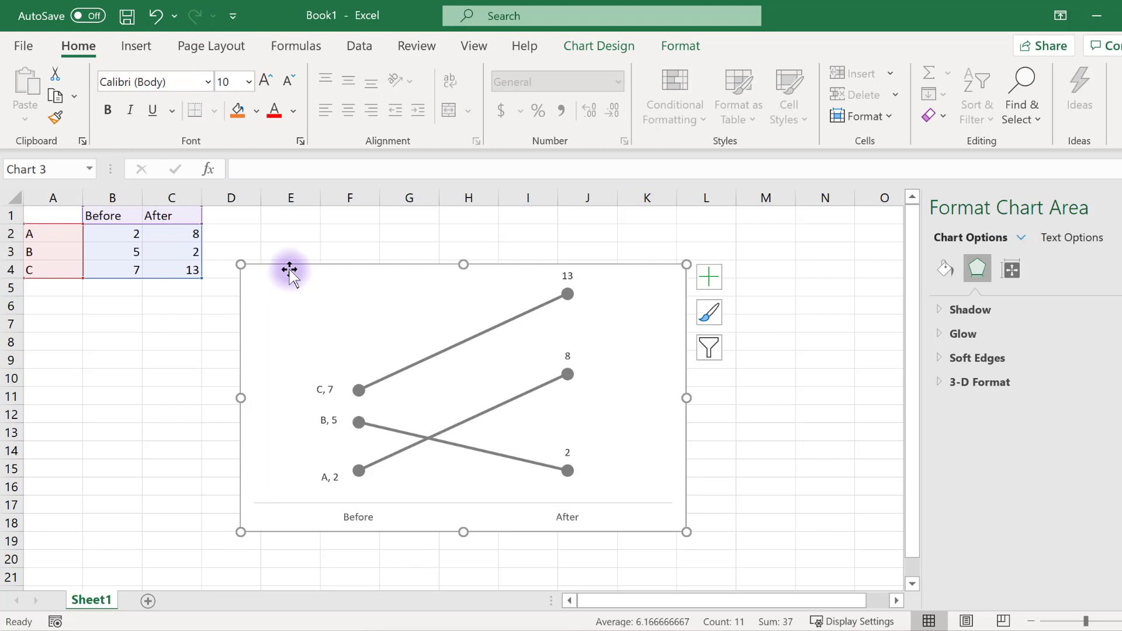
{"action": "left_click", "coordinate": [209, 83]}
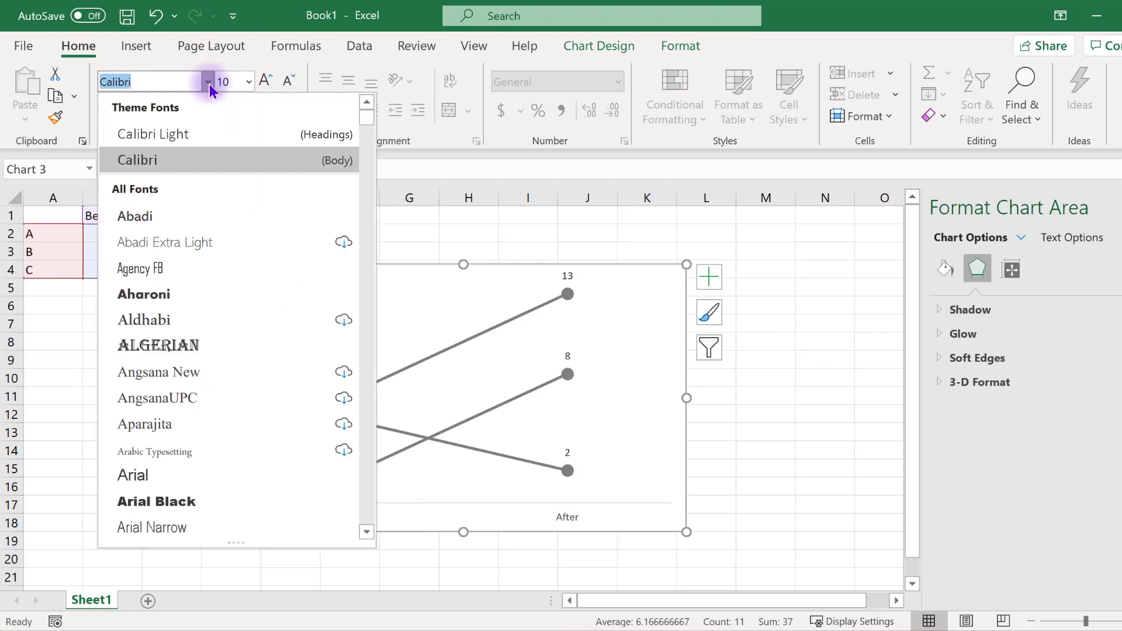
{"action": "left_click", "coordinate": [178, 470]}
{"action": "left_click", "coordinate": [265, 81]}
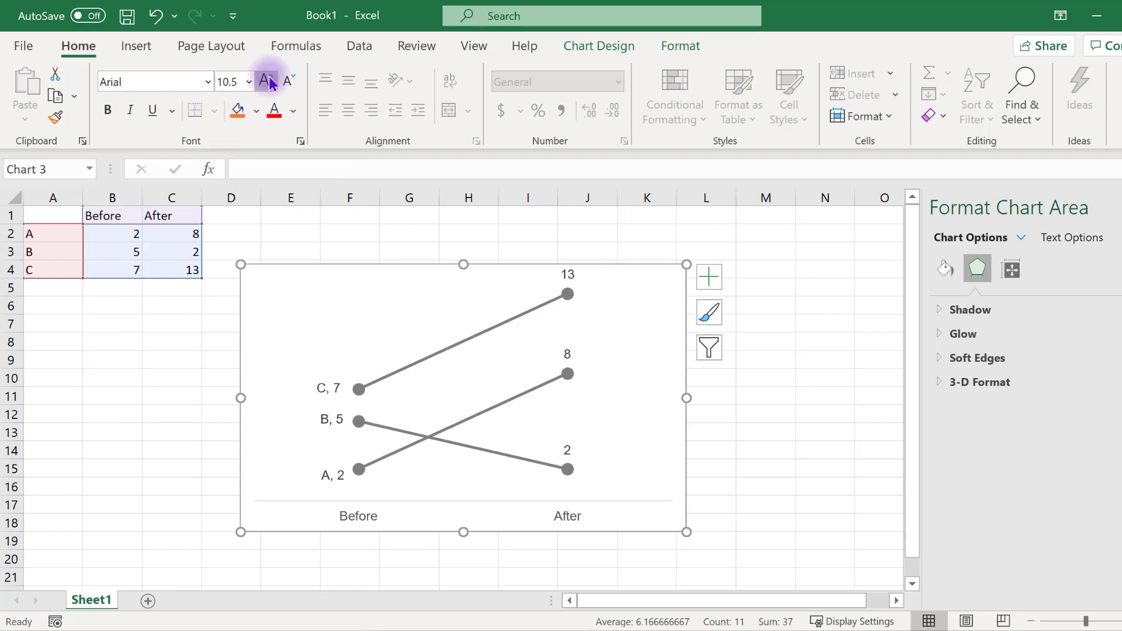
{"action": "left_click", "coordinate": [267, 82]}
{"action": "left_click", "coordinate": [267, 82]}
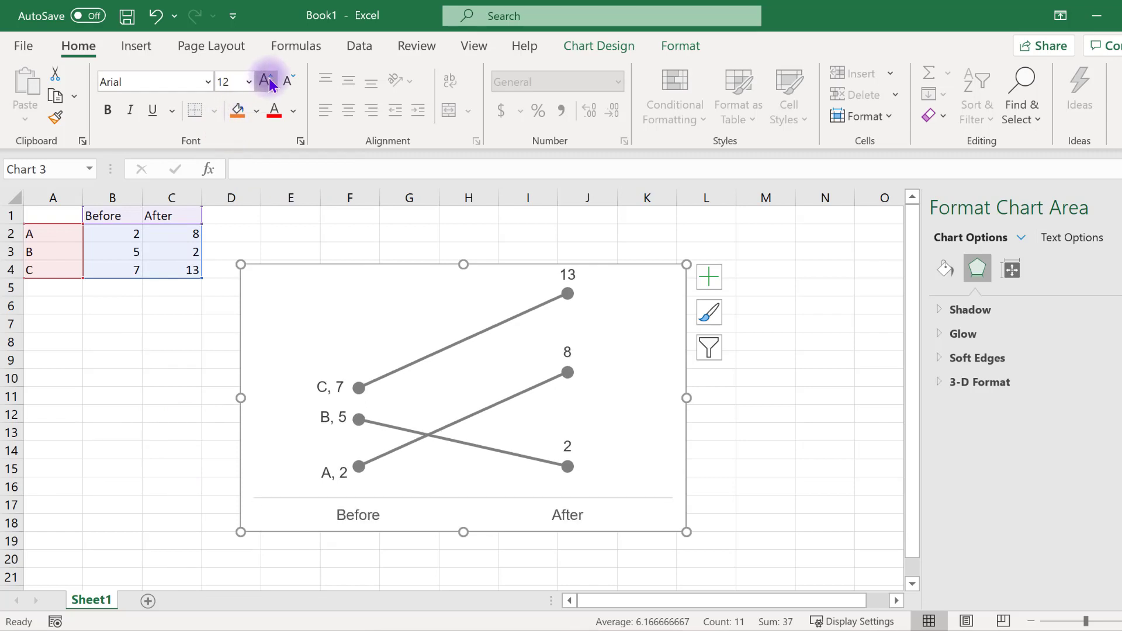
Enlarge the Before/After axis labels to 14 pt and color them Automatic black.
{"action": "left_click", "coordinate": [353, 517]}
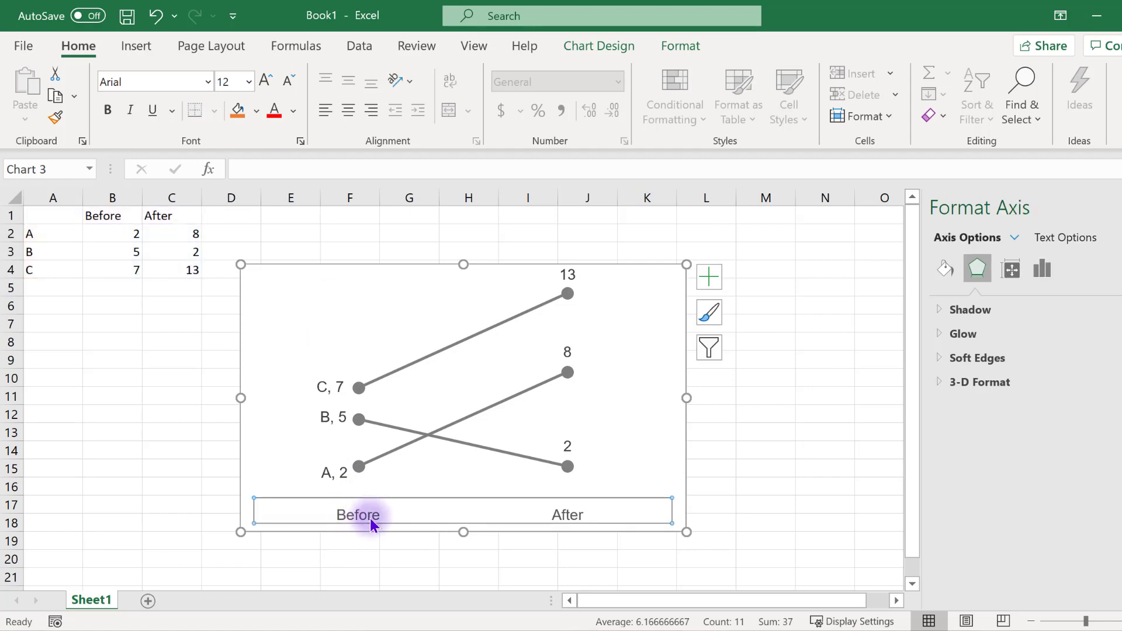
{"action": "left_click", "coordinate": [267, 81]}
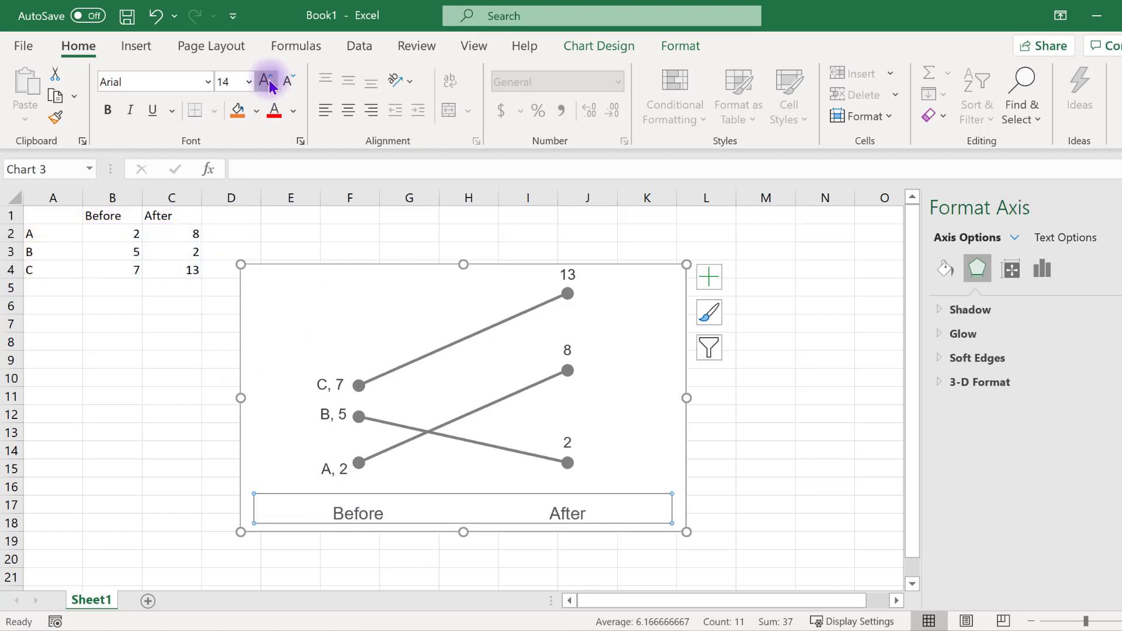
{"action": "left_click", "coordinate": [290, 111]}
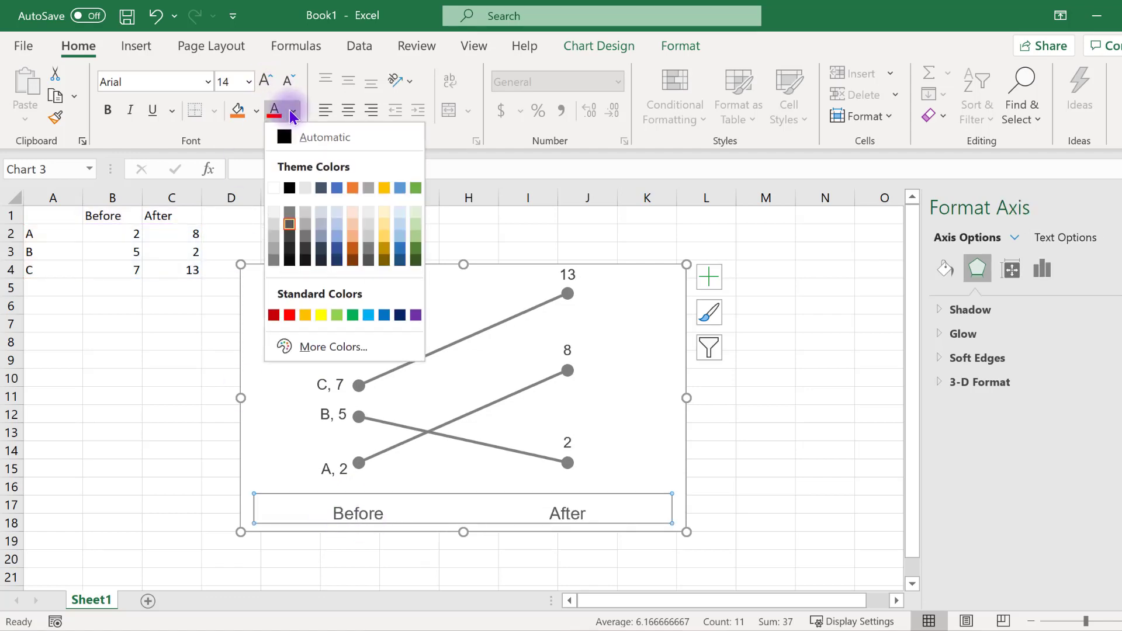
{"action": "left_click", "coordinate": [283, 140]}
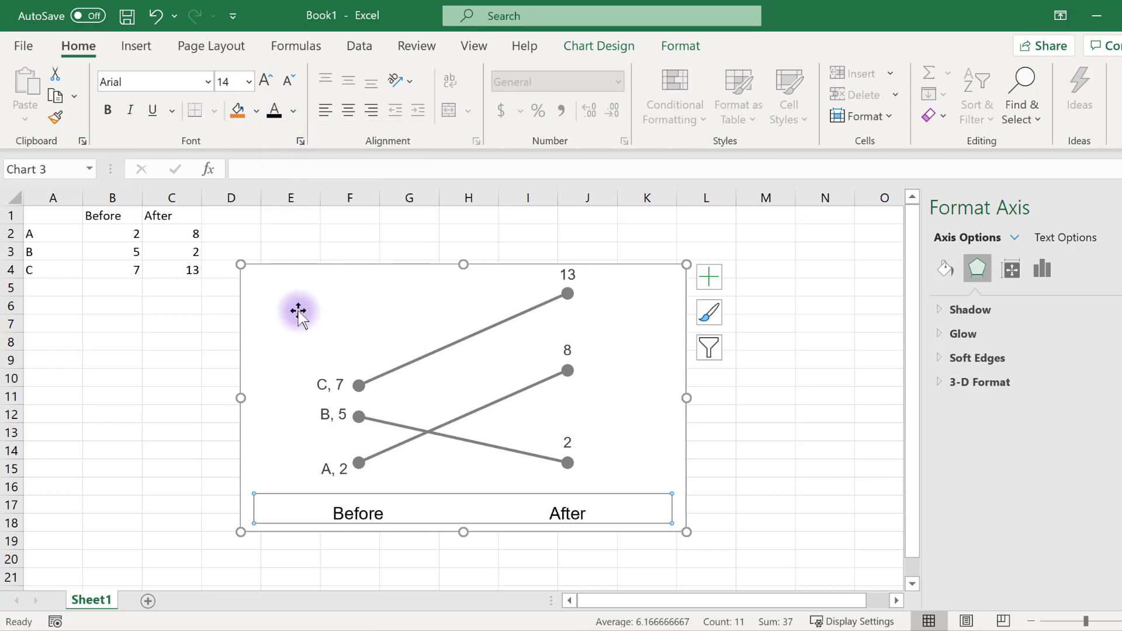
Color series A's line and its After marker at 8 dark red.
{"action": "left_click", "coordinate": [567, 370]}
{"action": "left_click", "coordinate": [568, 371]}
{"action": "left_click", "coordinate": [1079, 440]}
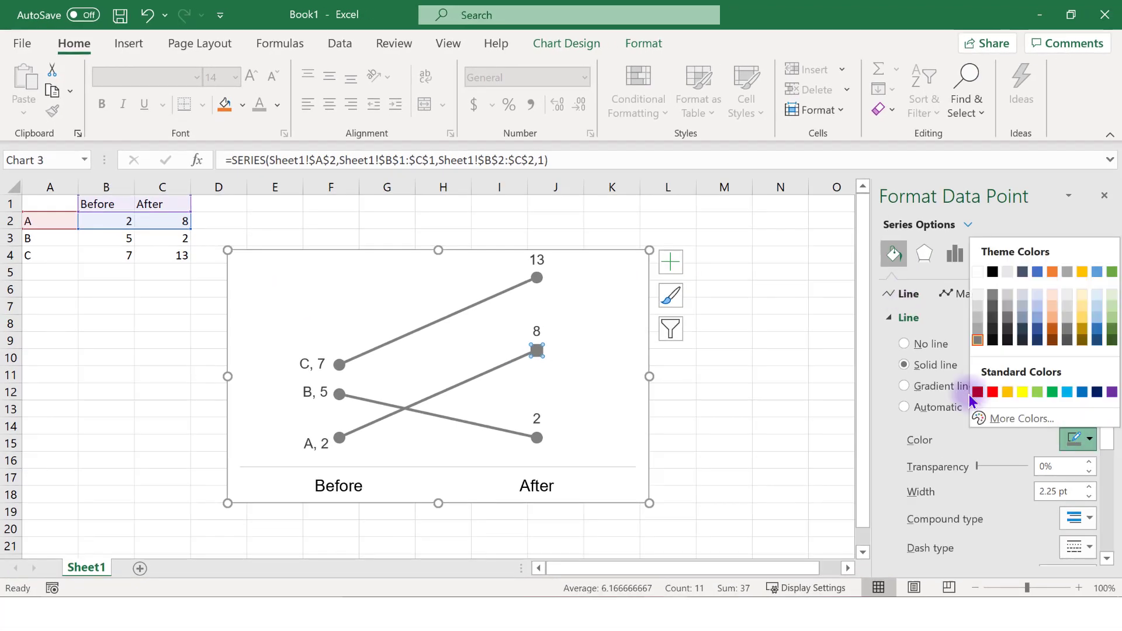
{"action": "left_click", "coordinate": [985, 396]}
{"action": "left_click", "coordinate": [952, 295]}
{"action": "left_click", "coordinate": [1084, 504]}
{"action": "left_click", "coordinate": [978, 460]}
Make series A's Before marker at 2 dark red too.
{"action": "left_click", "coordinate": [339, 437]}
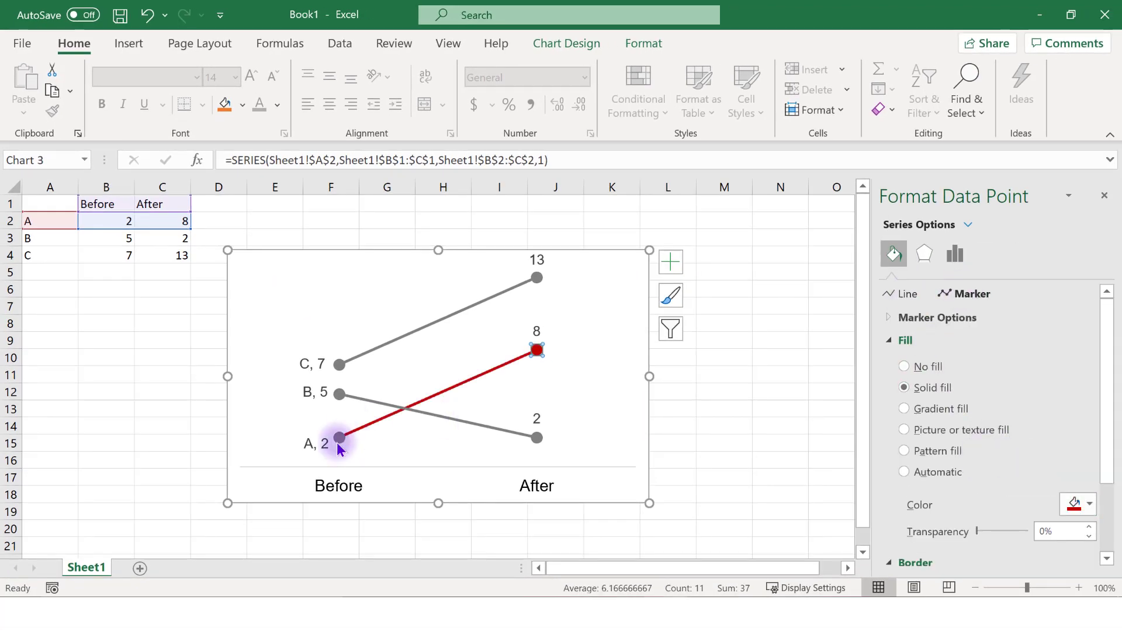
{"action": "left_click", "coordinate": [1089, 506]}
{"action": "left_click", "coordinate": [977, 459]}
{"action": "left_click", "coordinate": [313, 446]}
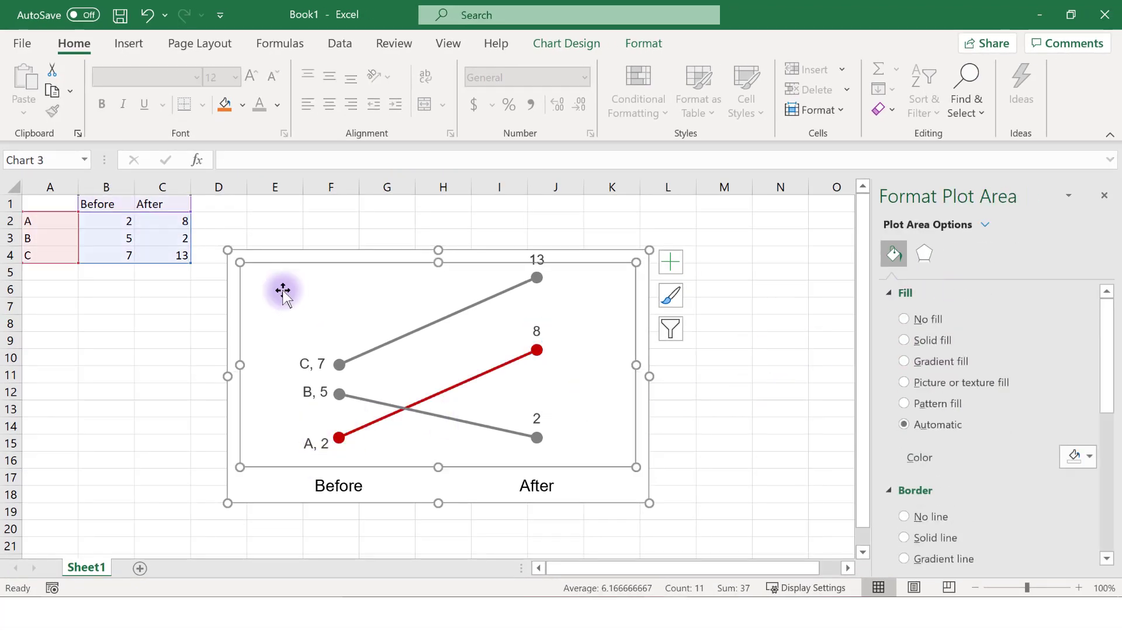
{"action": "left_click", "coordinate": [283, 290]}
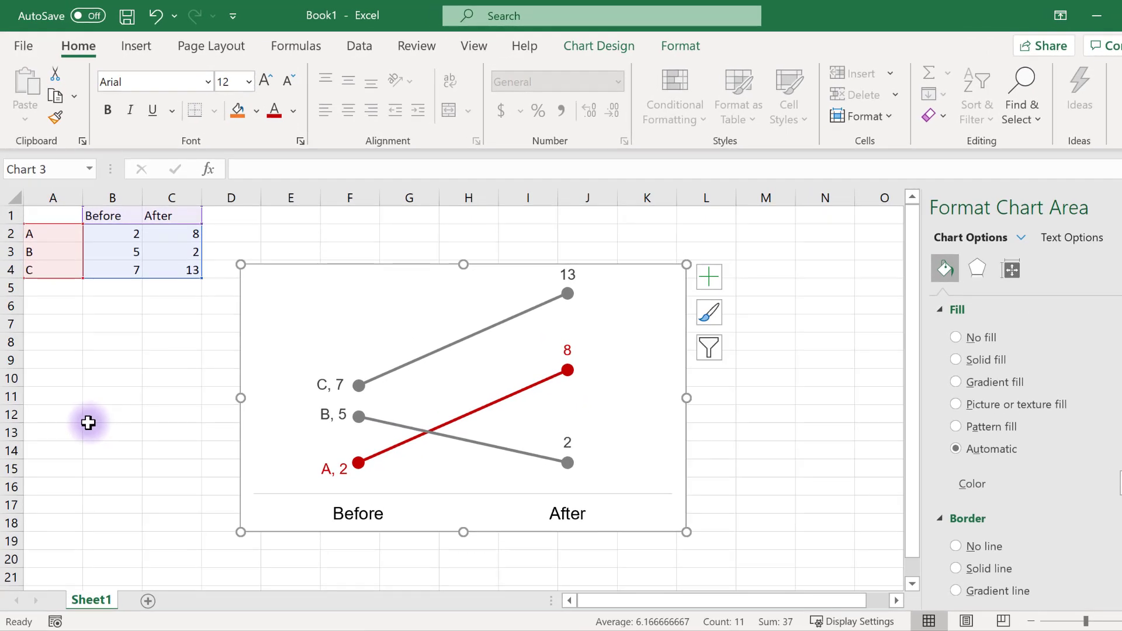